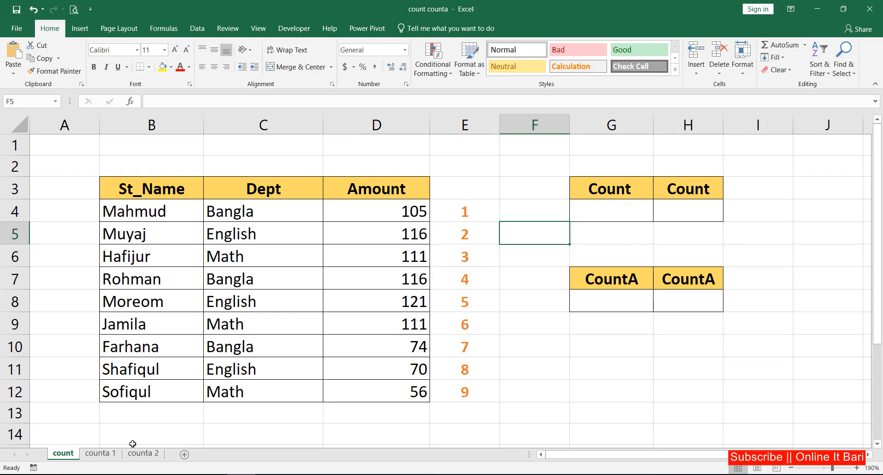
# - Examine the entries in the St_Name, Dept and Amount columns of the student table
pyautogui.click(224, 209)
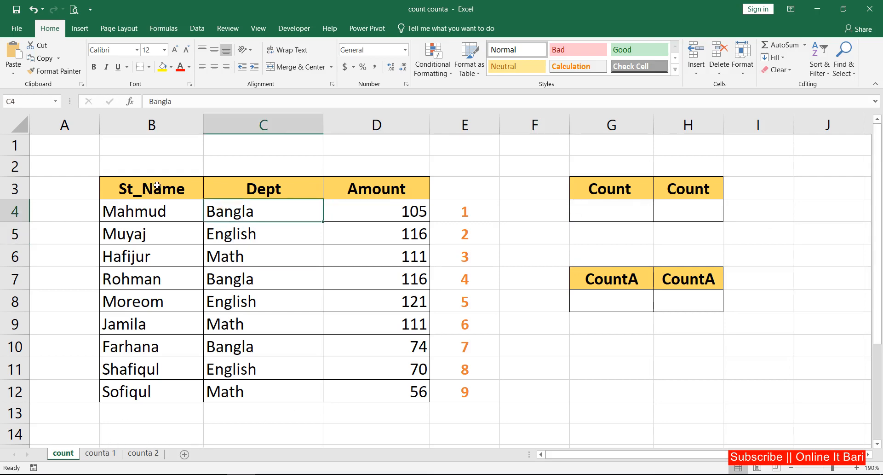
pyautogui.moveTo(170, 196); pyautogui.dragTo(153, 346)
pyautogui.moveTo(256, 189); pyautogui.dragTo(259, 356)
pyautogui.moveTo(368, 211); pyautogui.dragTo(363, 383)
pyautogui.click(381, 274)
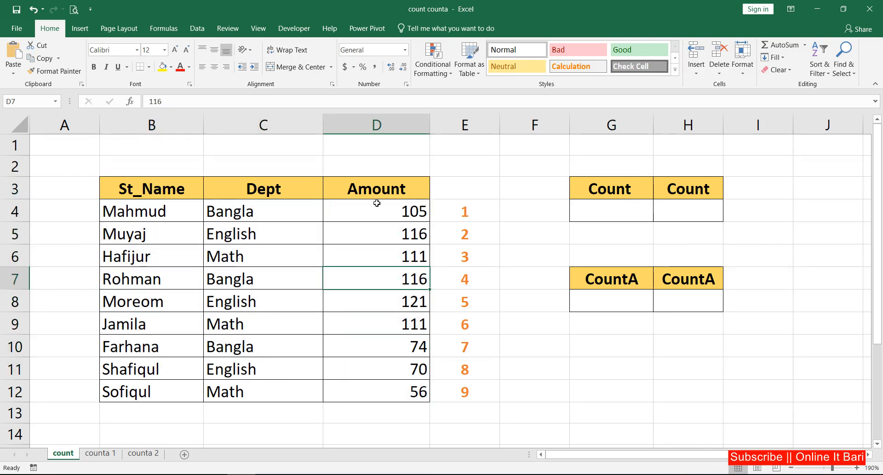
pyautogui.moveTo(377, 197); pyautogui.dragTo(395, 393)
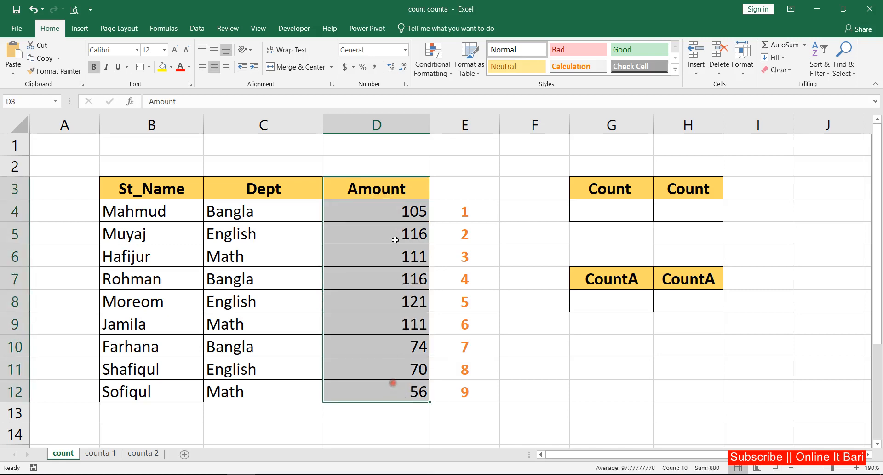
pyautogui.moveTo(391, 211); pyautogui.dragTo(391, 388)
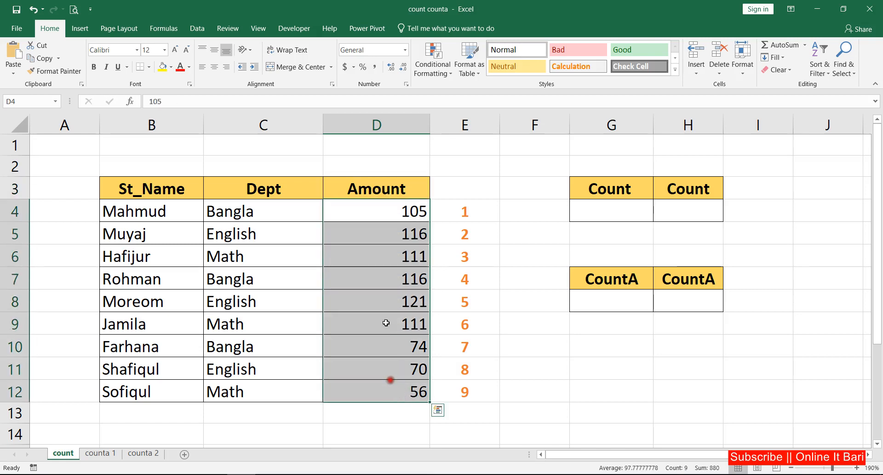
# - Count the numeric Amount cells in G4 with =COUNT(D4:D12) and check the result against the numbered rows in column E
pyautogui.click(608, 208)
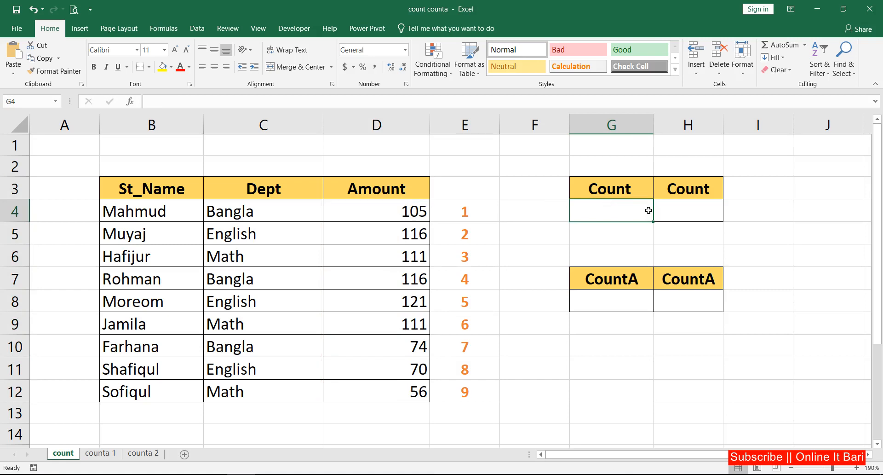
pyautogui.write('=count')
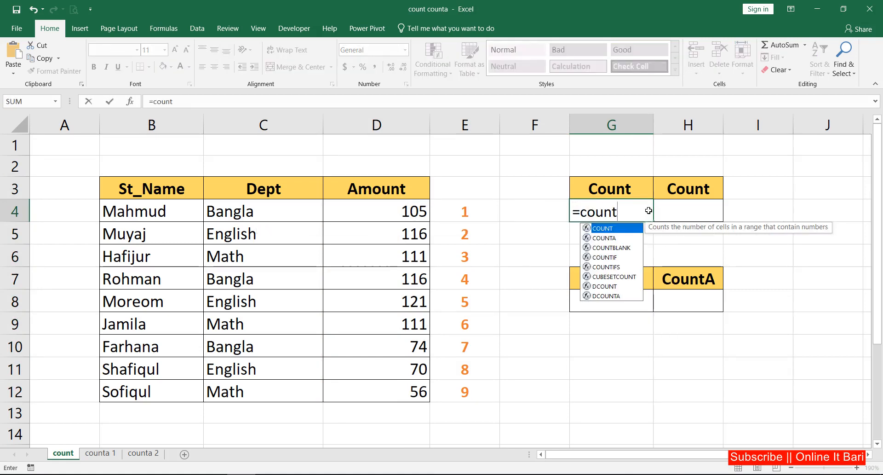
pyautogui.press('Tab')
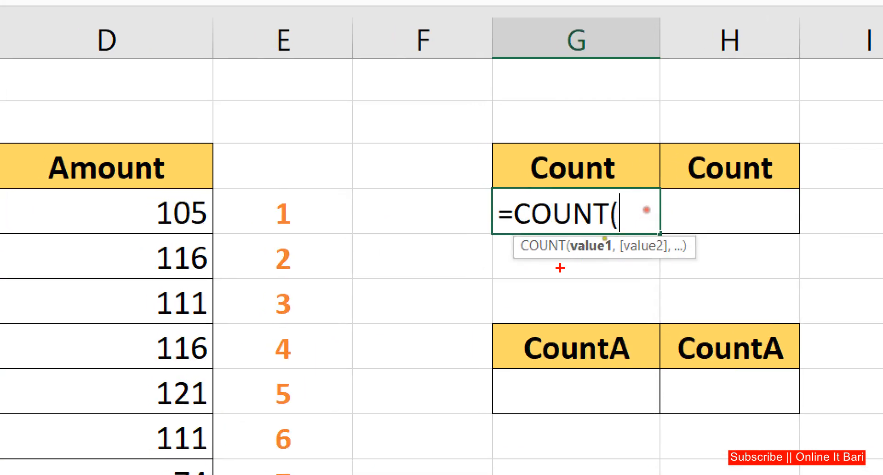
pyautogui.moveTo(512, 265)
pyautogui.mouseDown()
pyautogui.moveTo(581, 255)
pyautogui.moveTo(801, 255)
pyautogui.mouseUp()
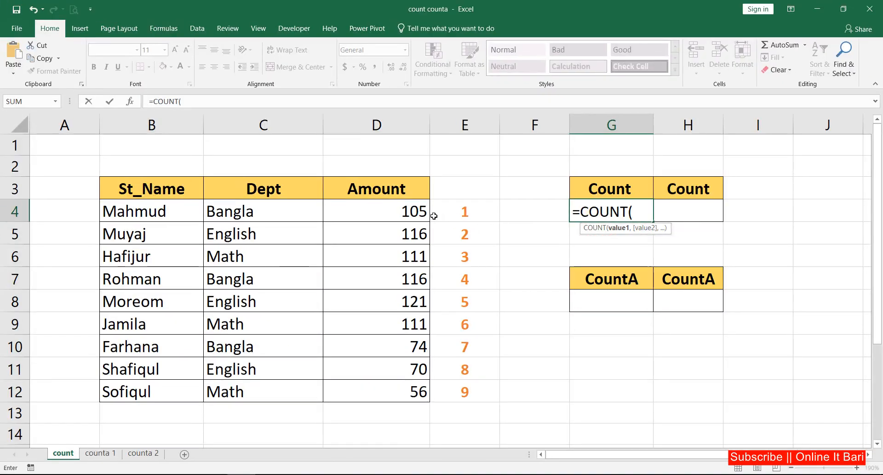
pyautogui.moveTo(205, 209)
pyautogui.mouseDown()
pyautogui.moveTo(186, 273)
pyautogui.moveTo(168, 446)
pyautogui.mouseUp()
pyautogui.moveTo(407, 328); pyautogui.dragTo(406, 387)
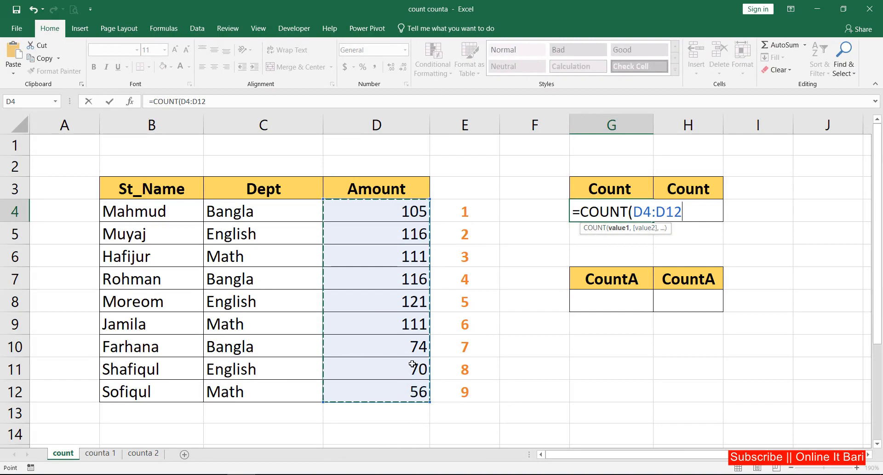
pyautogui.press('Return')
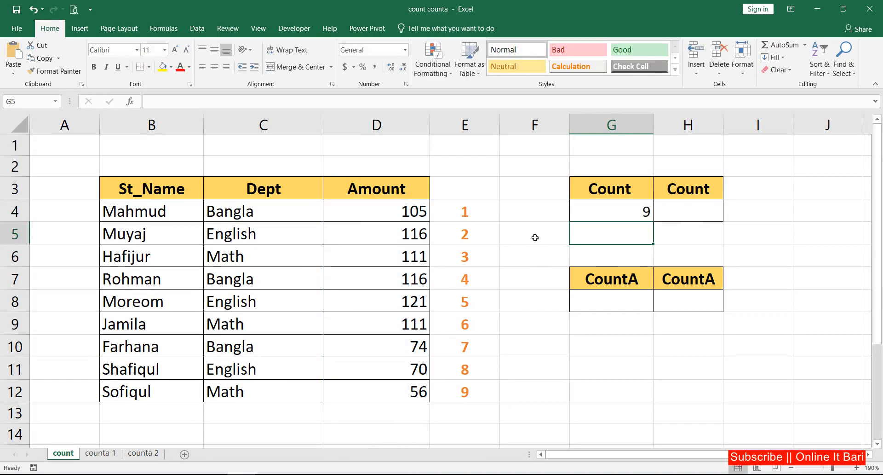
pyautogui.moveTo(475, 215); pyautogui.dragTo(465, 394)
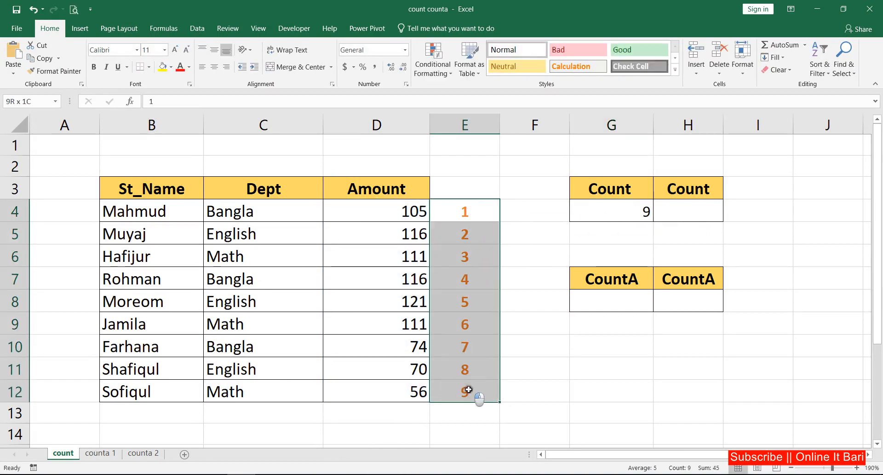
pyautogui.moveTo(409, 212); pyautogui.dragTo(406, 392)
pyautogui.click(644, 213)
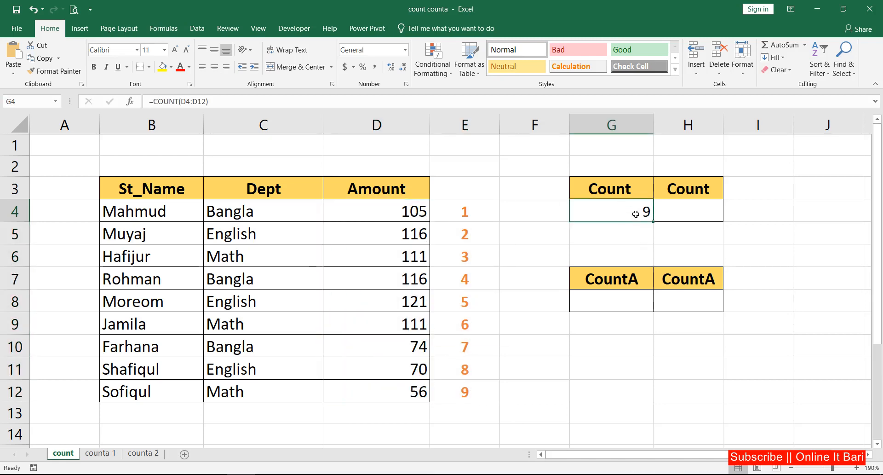
# - Enter a COUNT formula over the whole table data, B4:D12, in H4 and compare it with the formula in G4
pyautogui.click(691, 211)
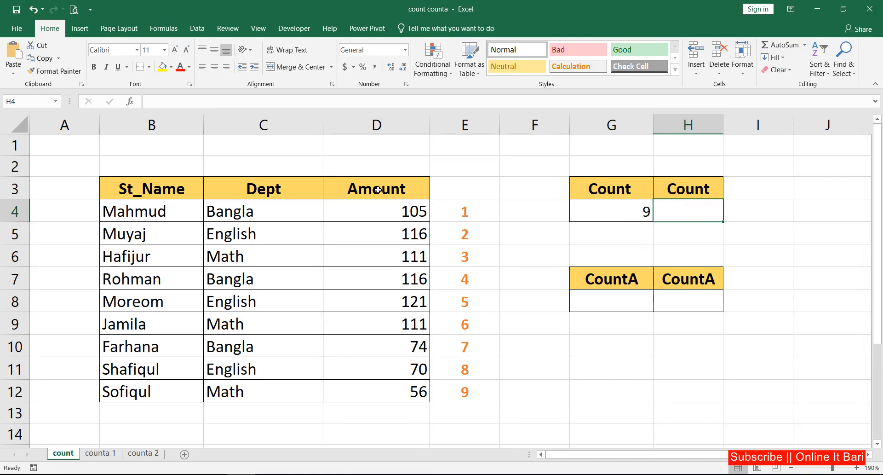
pyautogui.moveTo(147, 218); pyautogui.dragTo(381, 388)
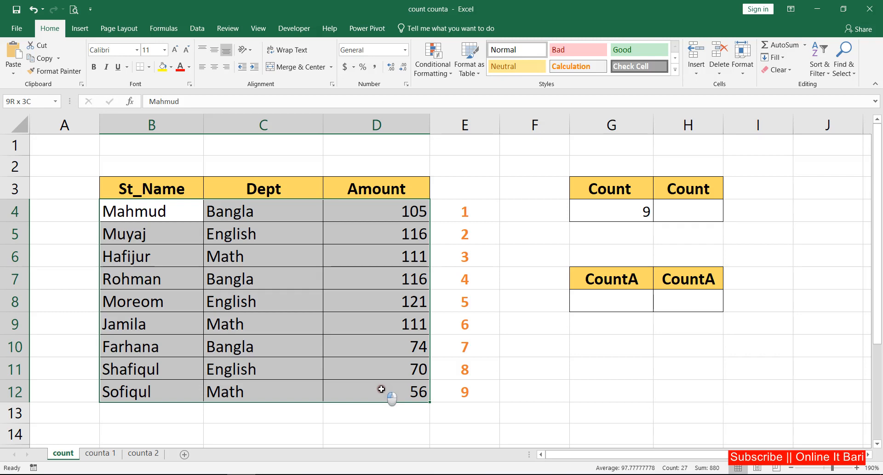
pyautogui.click(690, 213)
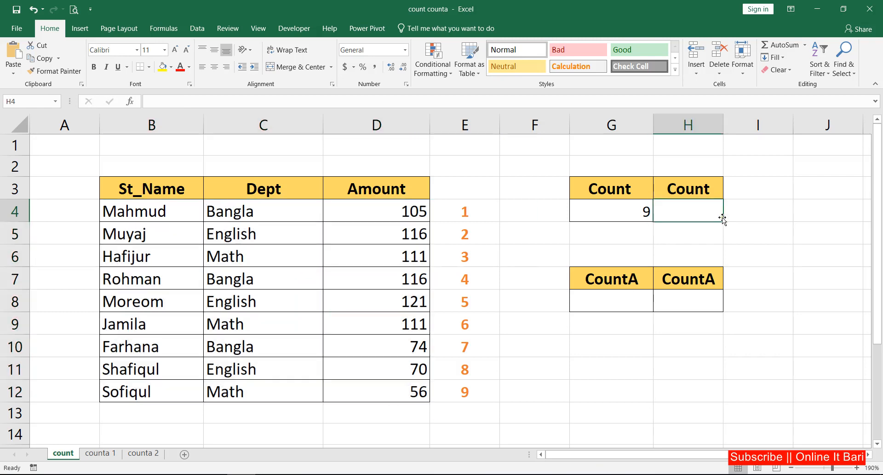
pyautogui.write('=coun')
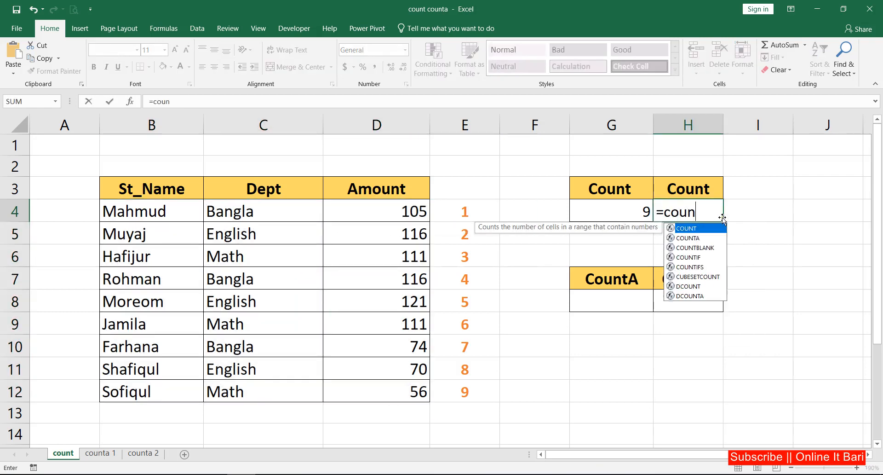
pyautogui.write('t')
pyautogui.press('Tab')
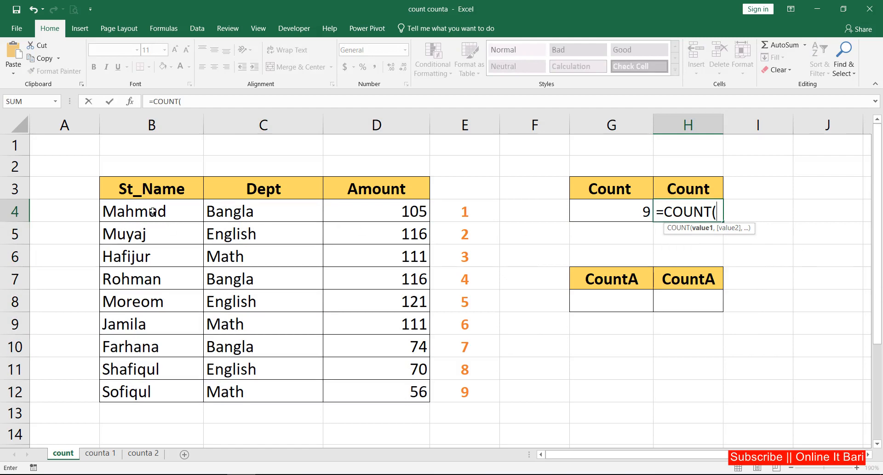
pyautogui.moveTo(153, 211); pyautogui.dragTo(386, 386)
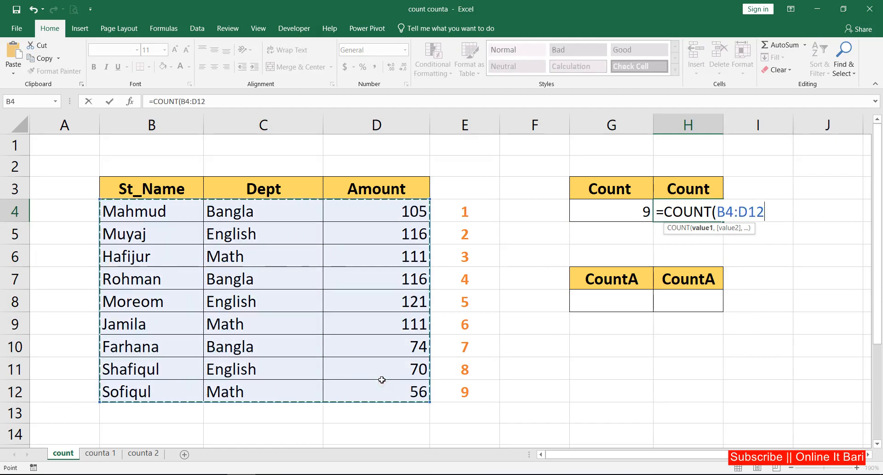
pyautogui.press('Return')
pyautogui.click(702, 213)
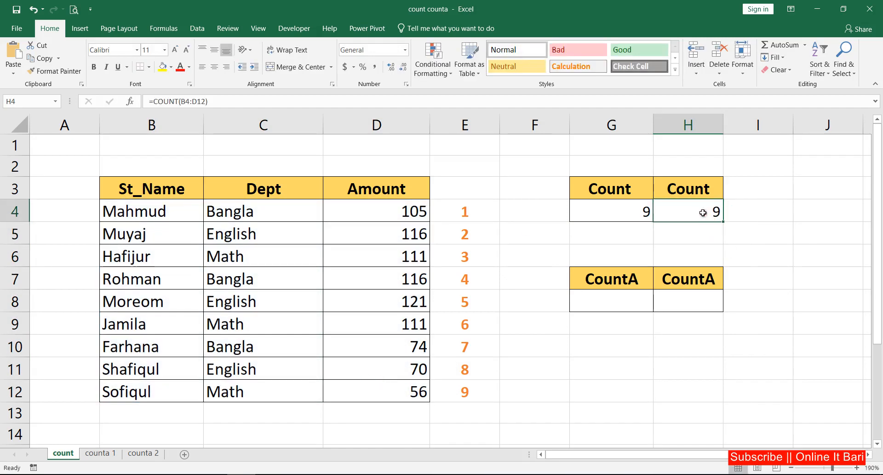
pyautogui.click(642, 207)
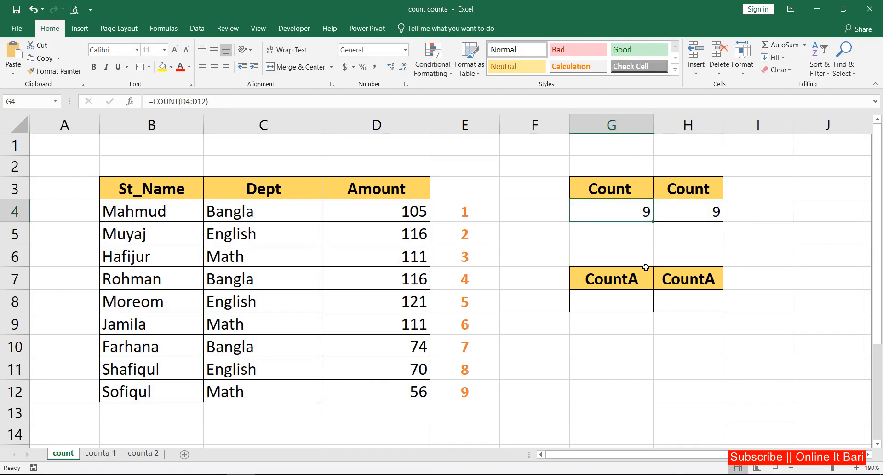
# - Count the non-empty Amount cells D4:D12 with a COUNTA formula in G8
pyautogui.click(611, 303)
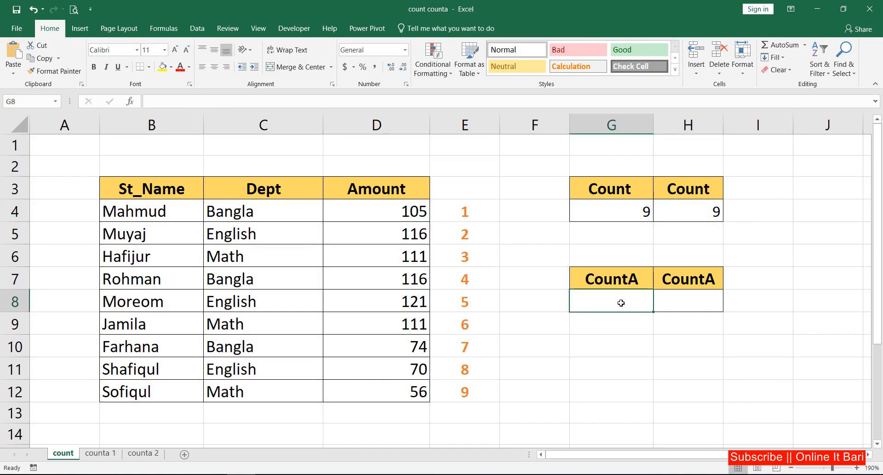
pyautogui.write('=')
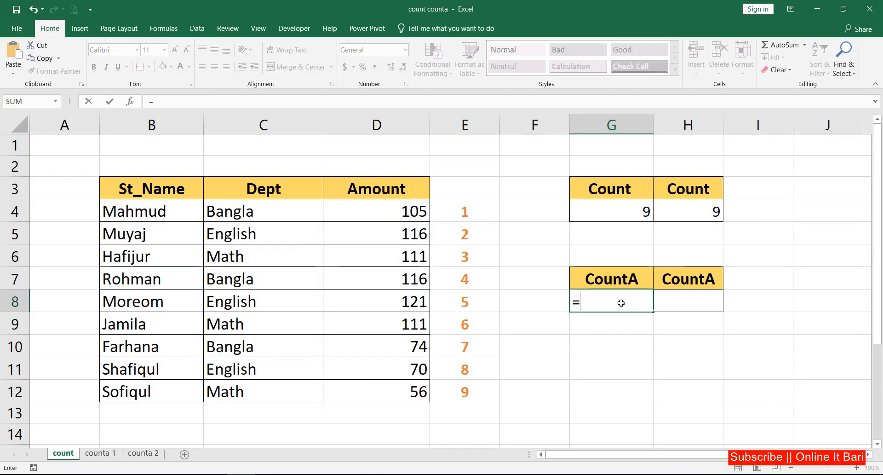
pyautogui.write('count')
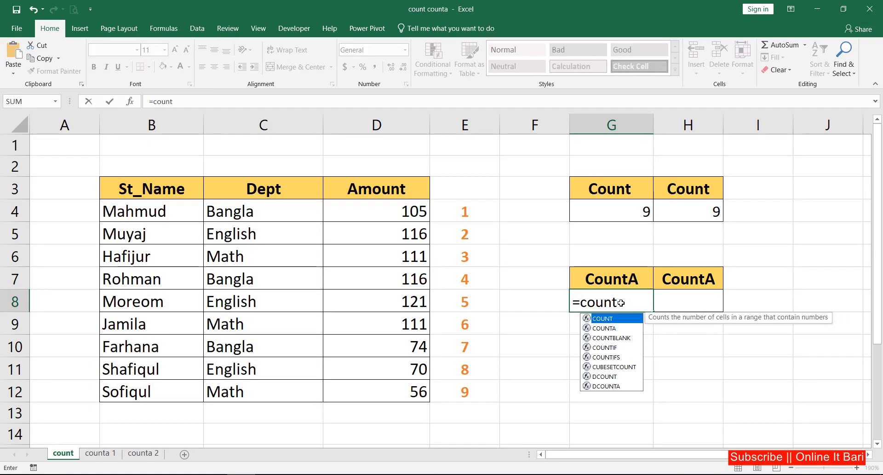
pyautogui.write('a')
pyautogui.press('Tab')
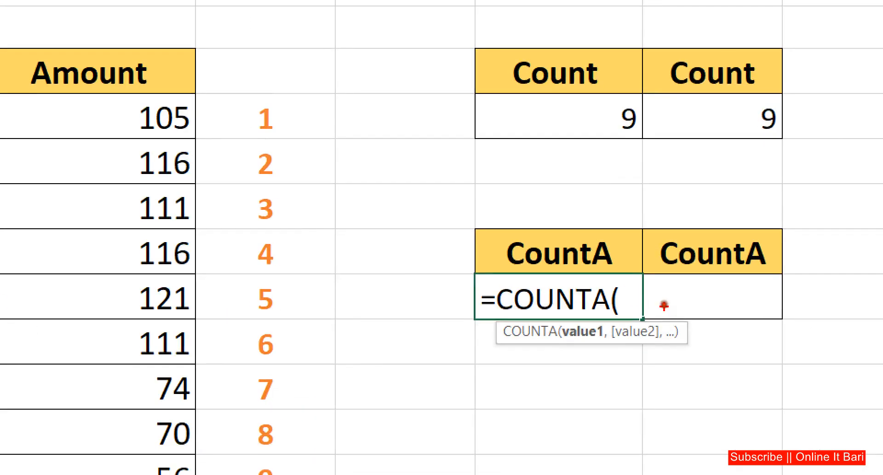
pyautogui.moveTo(554, 335); pyautogui.dragTo(720, 337)
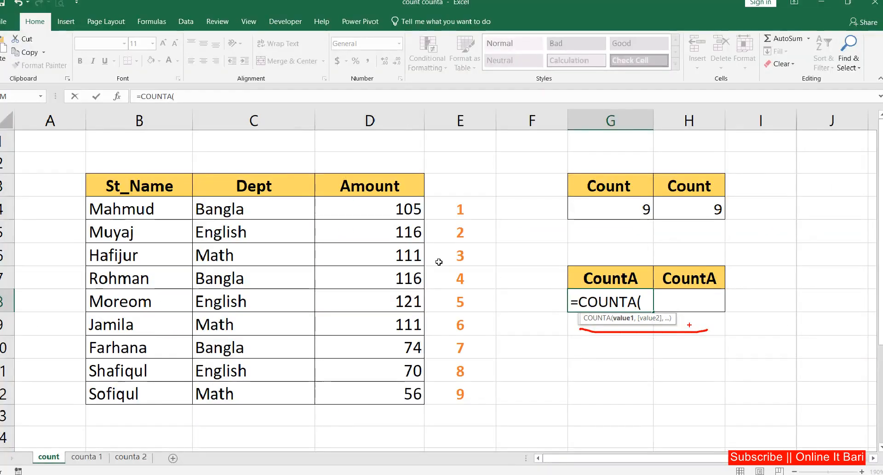
pyautogui.moveTo(400, 214); pyautogui.dragTo(403, 390)
pyautogui.press('Return')
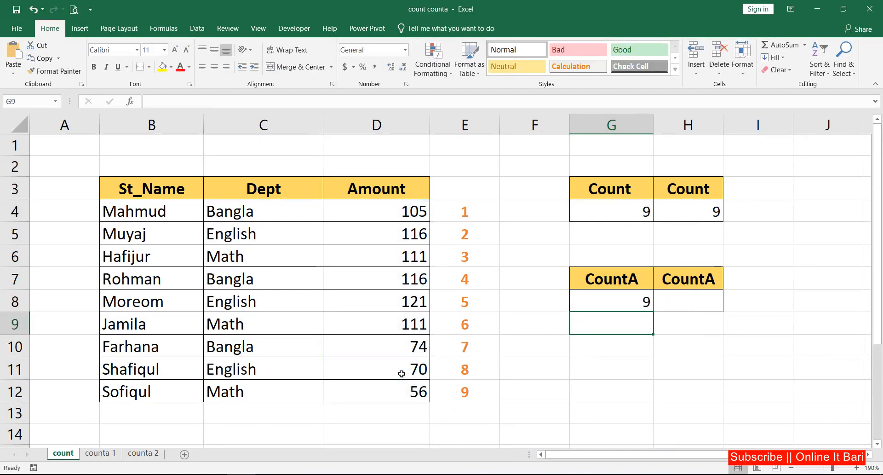
# - Compare the COUNT result in G4 with the COUNTA result in G8 against the Amount values
pyautogui.click(621, 209)
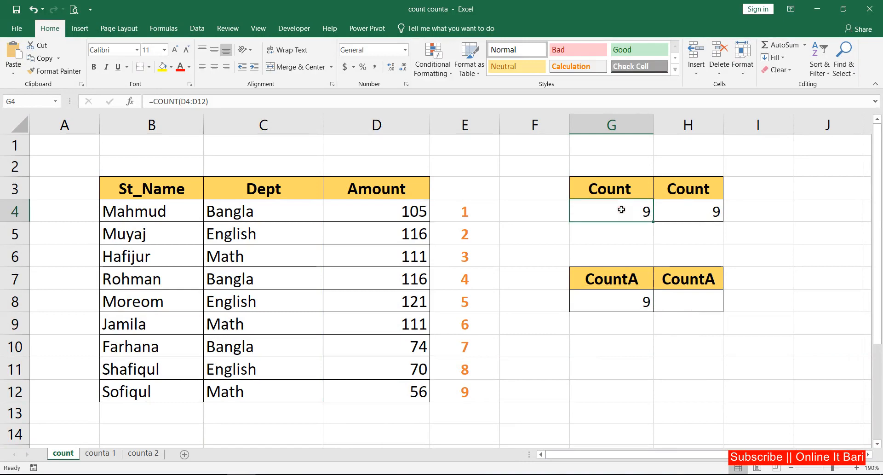
pyautogui.click(614, 306)
pyautogui.click(627, 211)
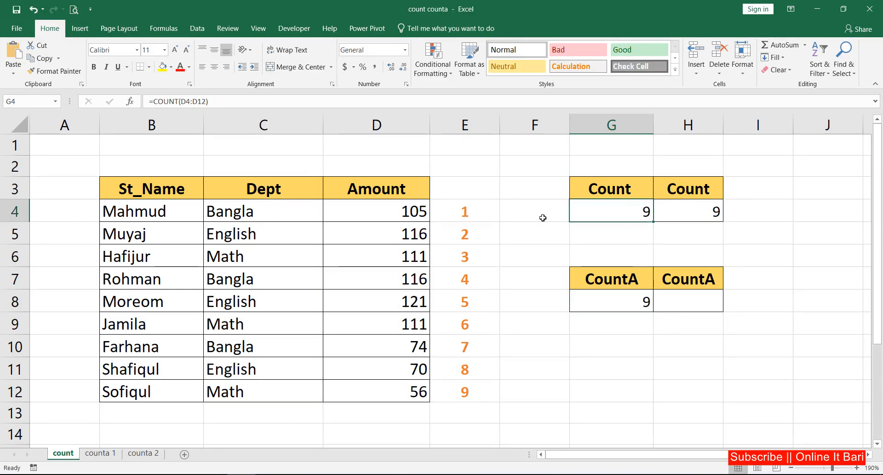
pyautogui.moveTo(421, 207); pyautogui.dragTo(425, 396)
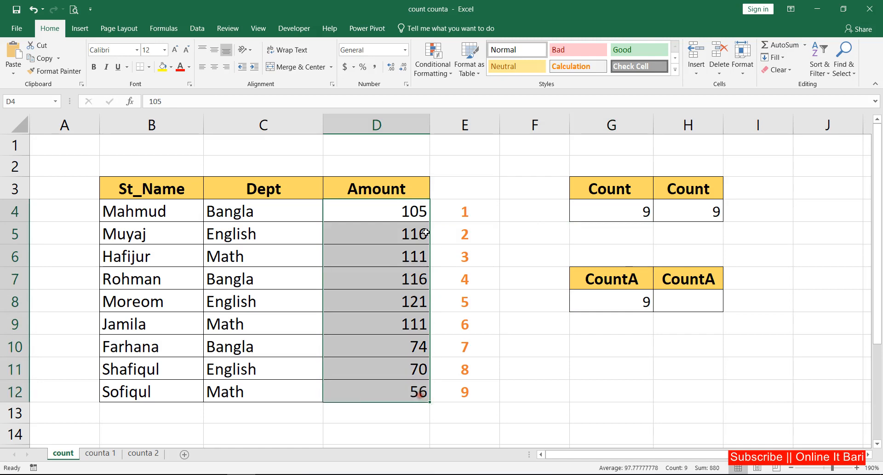
pyautogui.click(640, 210)
pyautogui.click(626, 305)
# - Enter =COUNTA(B4:D12) in H8 to count all non-empty table cells and compare it with the COUNT result in H4
pyautogui.click(701, 303)
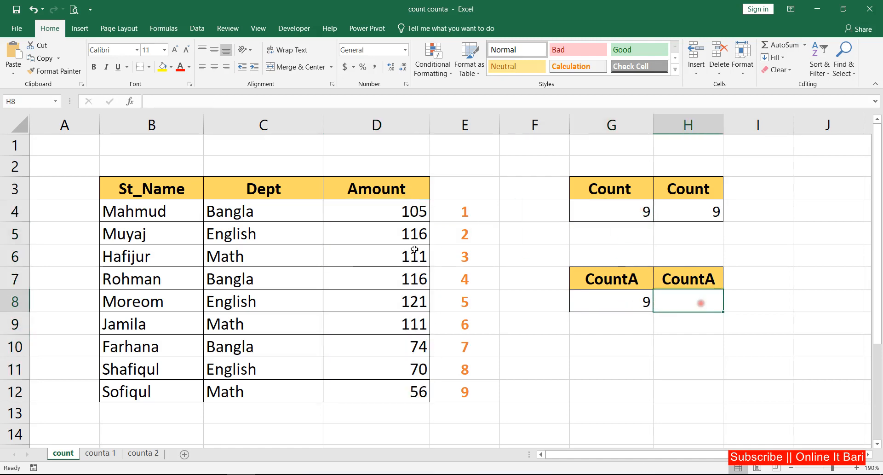
pyautogui.write('=')
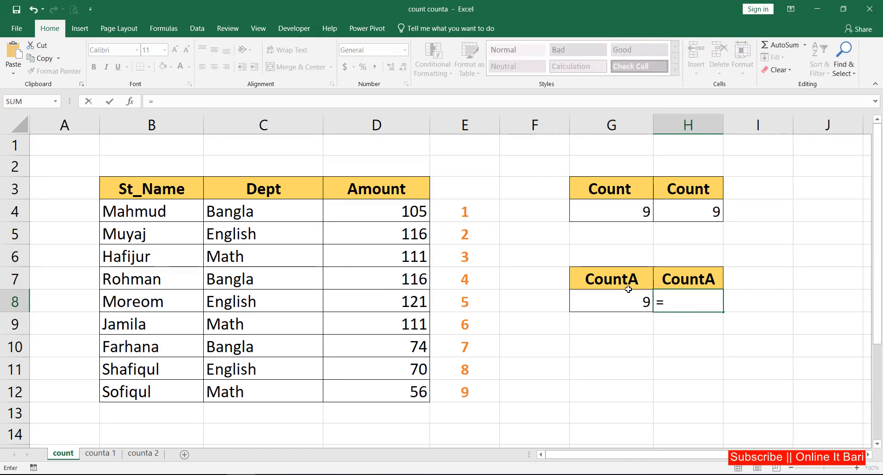
pyautogui.write('counta')
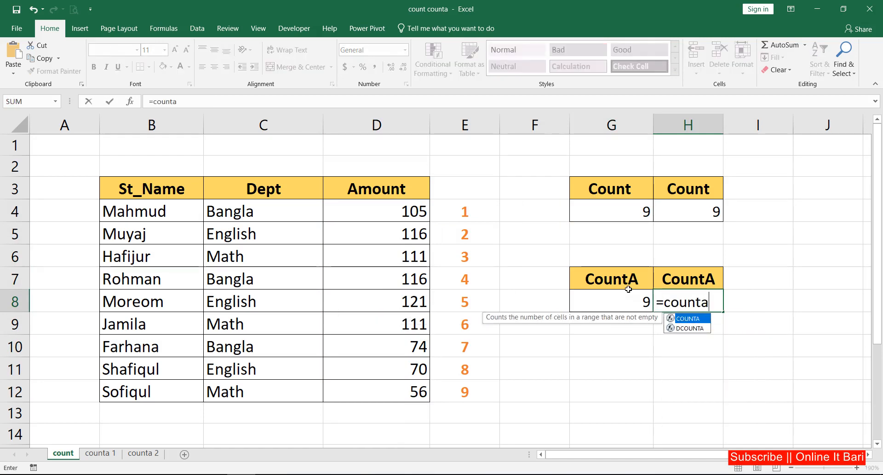
pyautogui.press('Tab')
pyautogui.moveTo(153, 210); pyautogui.dragTo(396, 394)
pyautogui.press('Return')
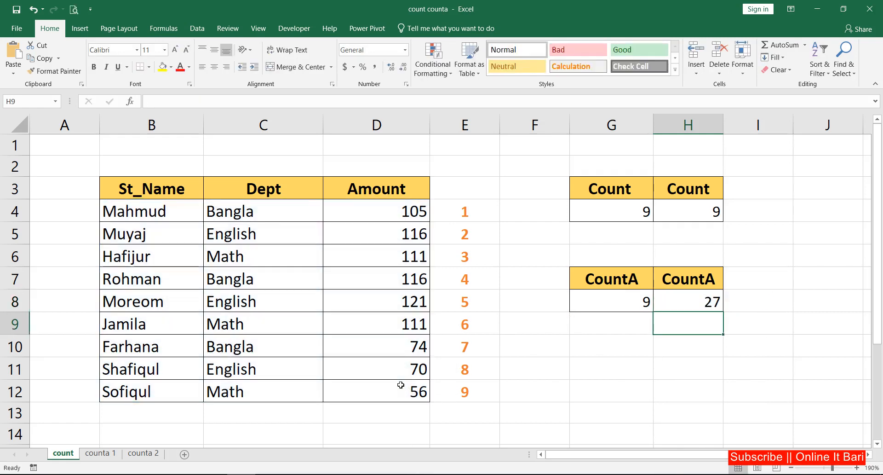
pyautogui.click(683, 295)
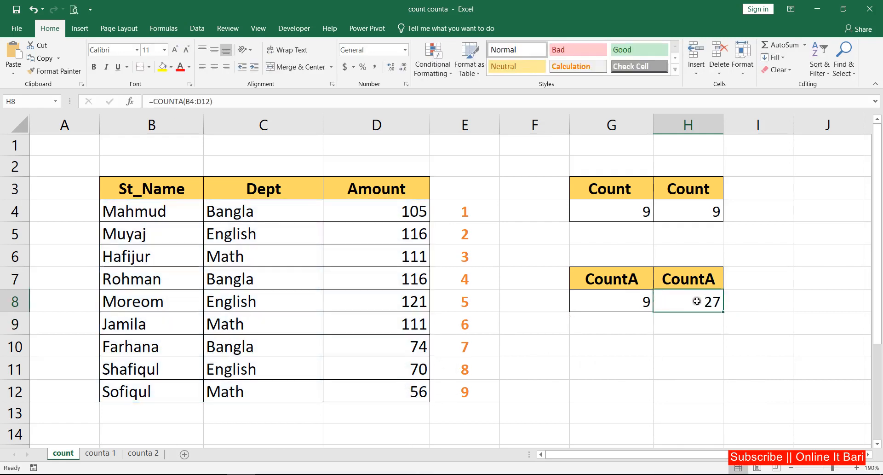
pyautogui.click(677, 218)
pyautogui.click(680, 304)
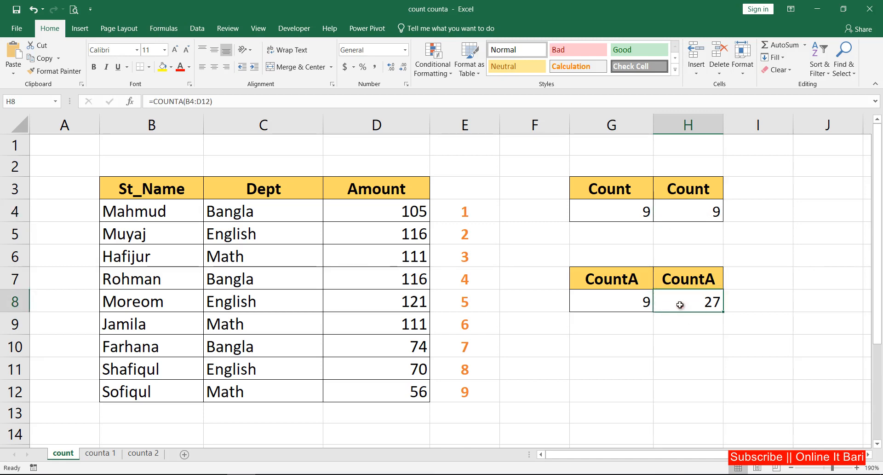
# - Compare the COUNT and COUNTA formulas with the Amount cells D4:D12 and the full table range B4:D12
pyautogui.click(620, 215)
pyautogui.moveTo(406, 211); pyautogui.dragTo(404, 382)
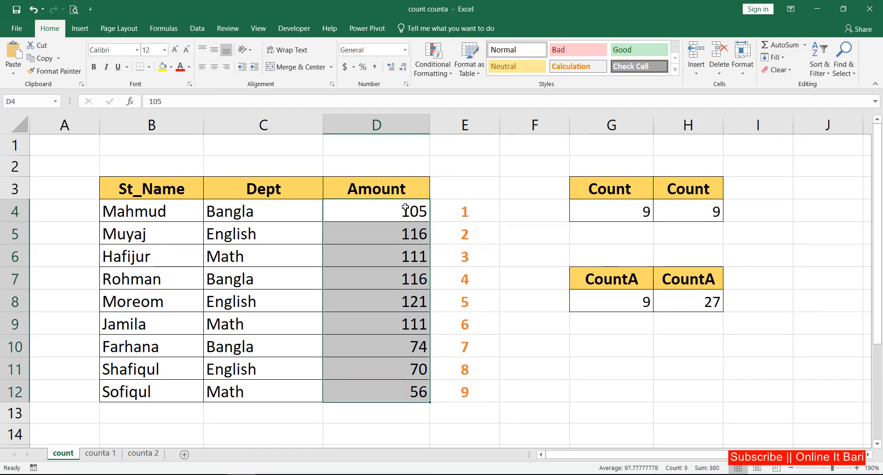
pyautogui.click(643, 211)
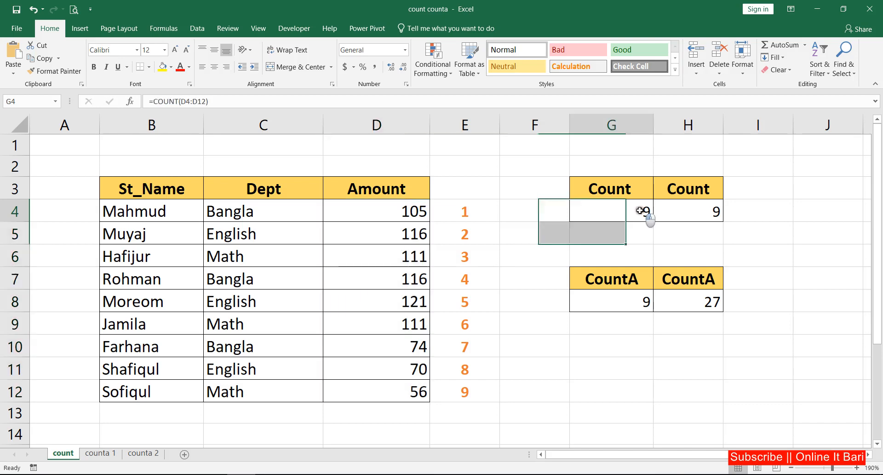
pyautogui.click(642, 302)
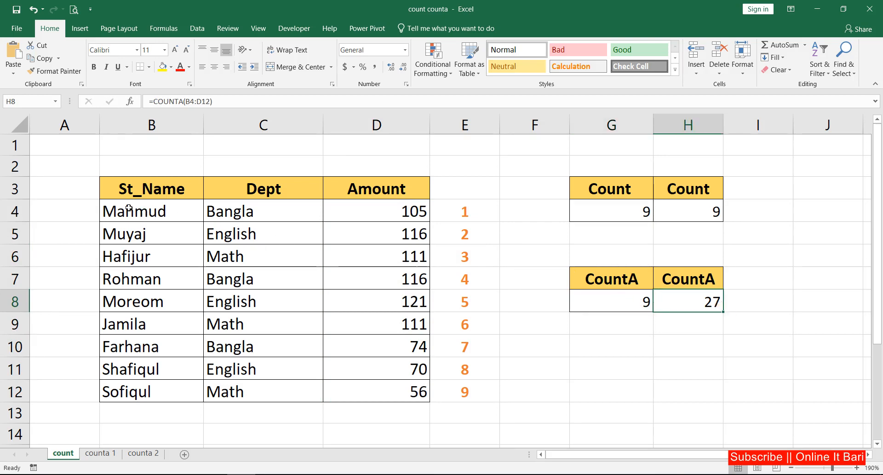
pyautogui.moveTo(124, 209); pyautogui.dragTo(366, 394)
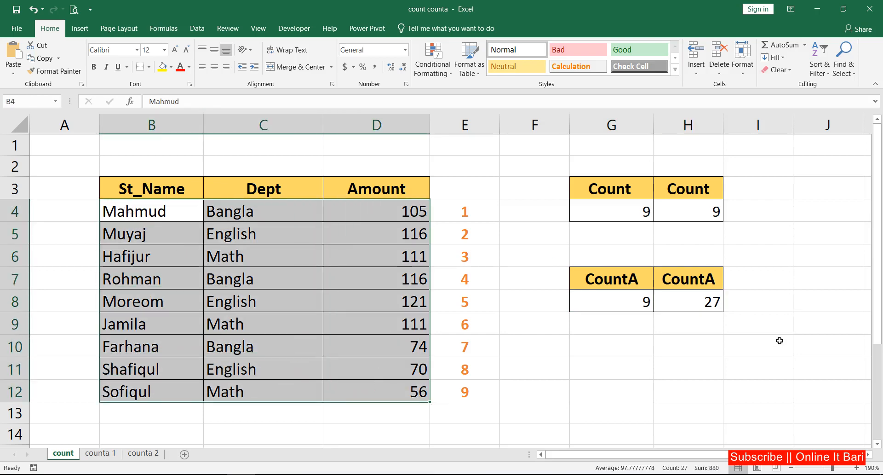
pyautogui.click(689, 308)
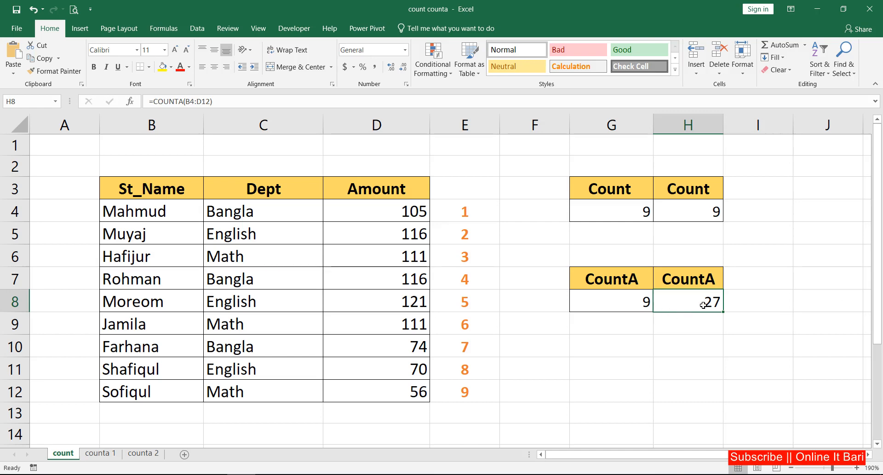
pyautogui.click(640, 211)
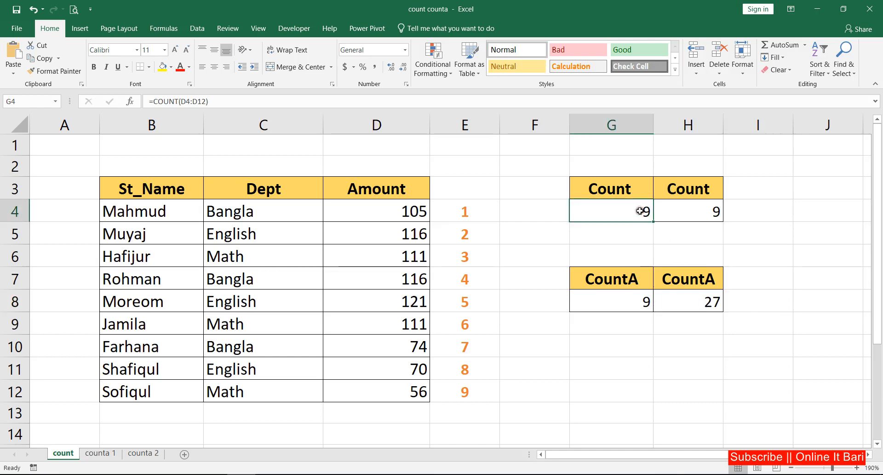
# - On the counta 1 sheet, enter =COUNT(B3:B13) in D4 to count the numeric cells of the Range column
pyautogui.click(101, 453)
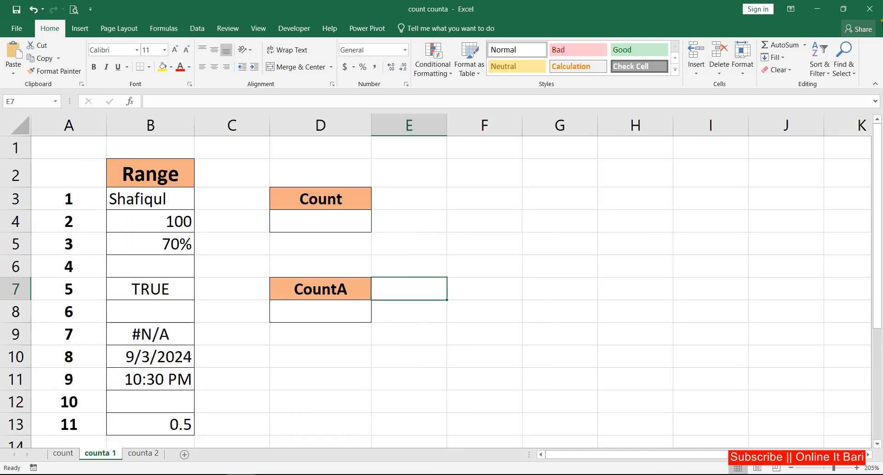
pyautogui.moveTo(151, 199); pyautogui.dragTo(160, 416)
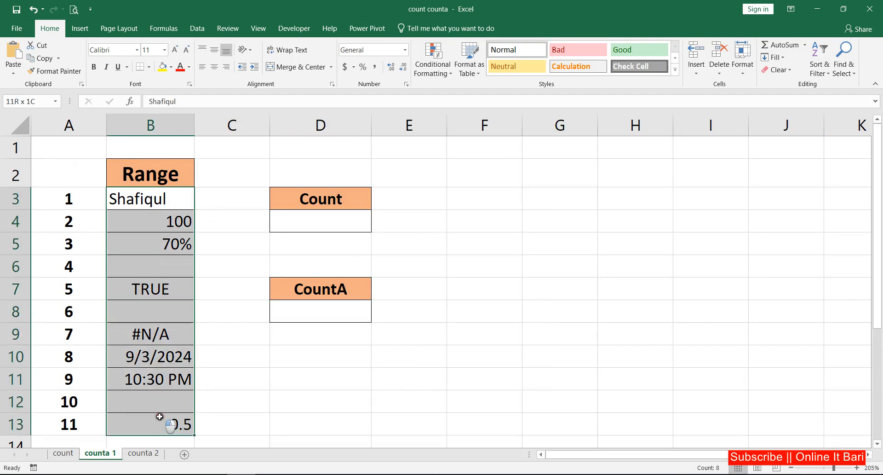
pyautogui.click(315, 226)
pyautogui.write('=')
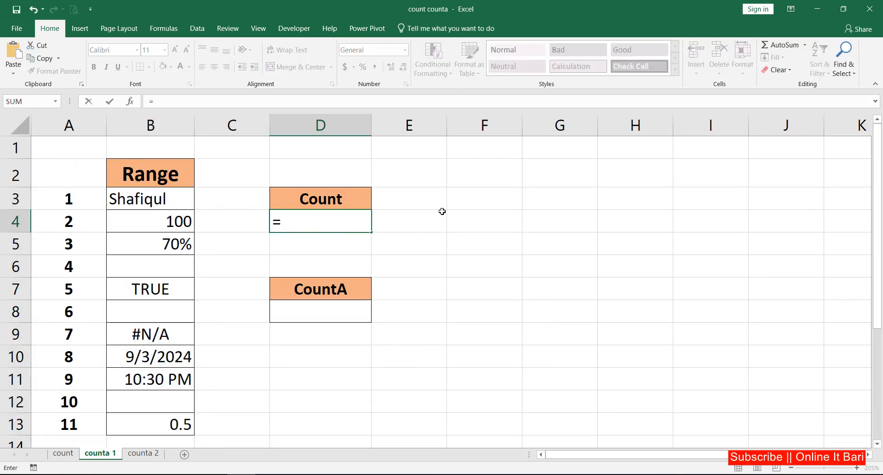
pyautogui.write('count')
pyautogui.press('Tab')
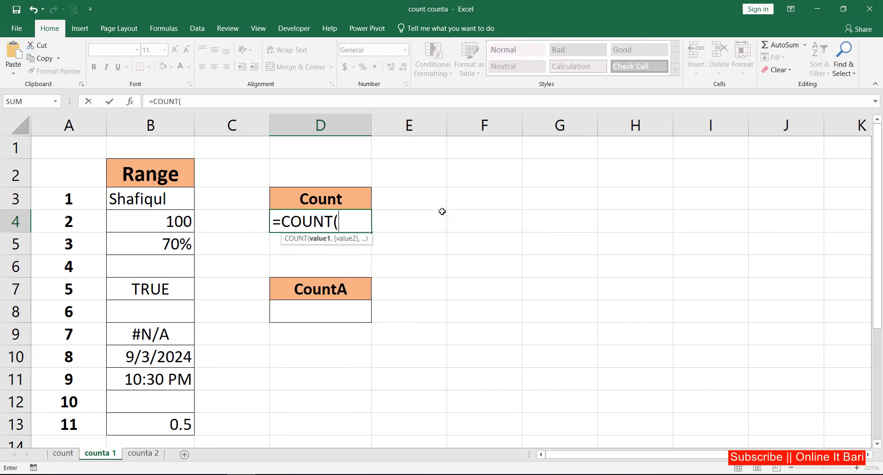
pyautogui.moveTo(154, 199); pyautogui.dragTo(174, 416)
pyautogui.press('Return')
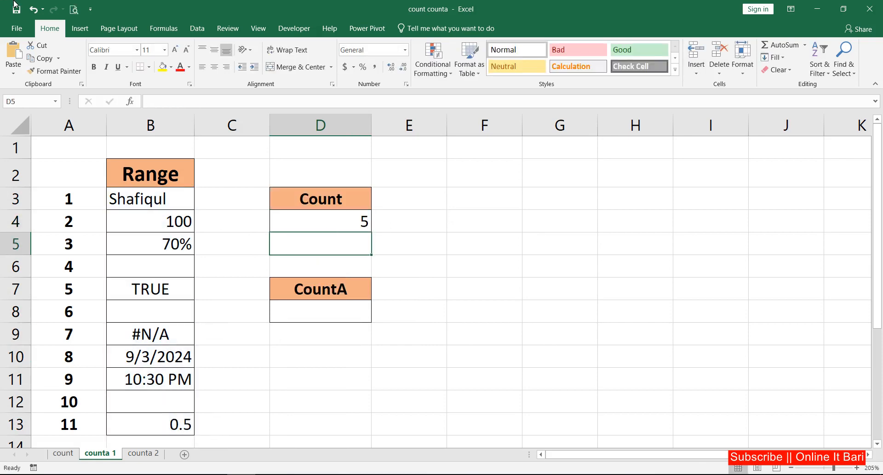
pyautogui.click(362, 219)
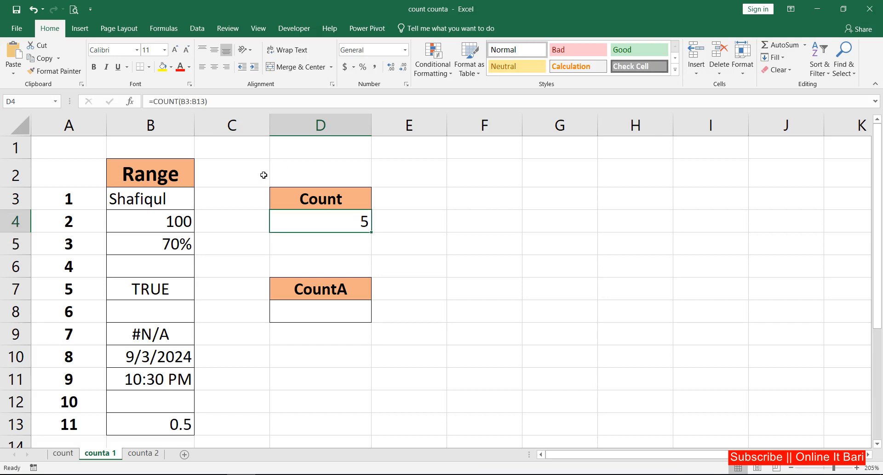
# - Examine the number, percentage, date, time and decimal cells in B3:B13 against the COUNT formula in D4
pyautogui.moveTo(171, 202); pyautogui.dragTo(164, 416)
pyautogui.click(174, 215)
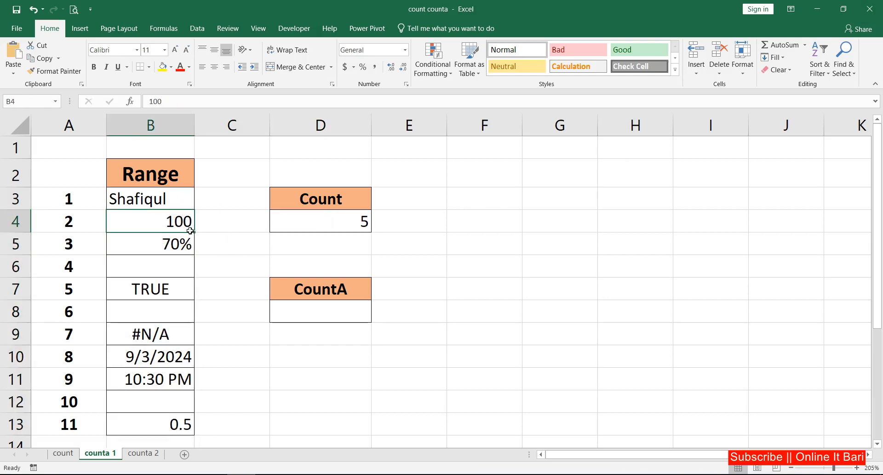
pyautogui.click(175, 244)
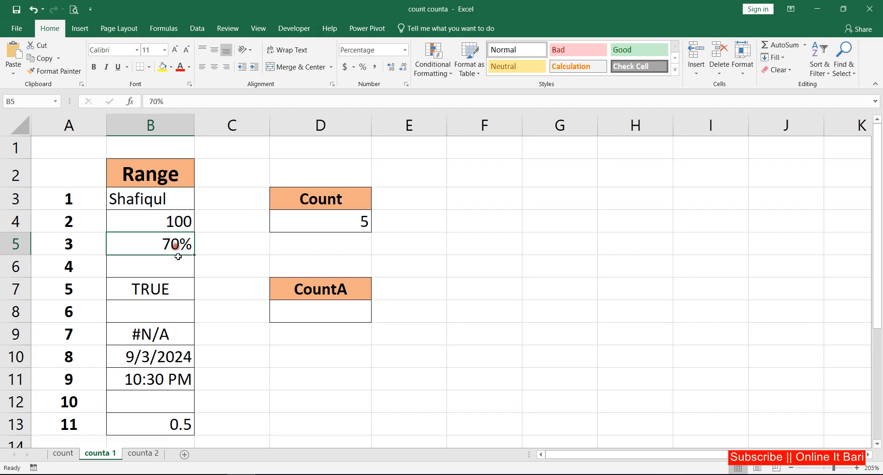
pyautogui.click(150, 358)
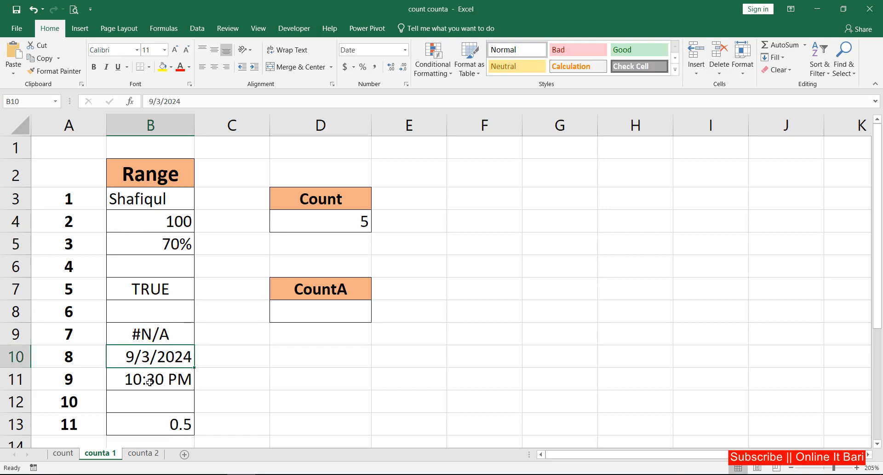
pyautogui.click(149, 382)
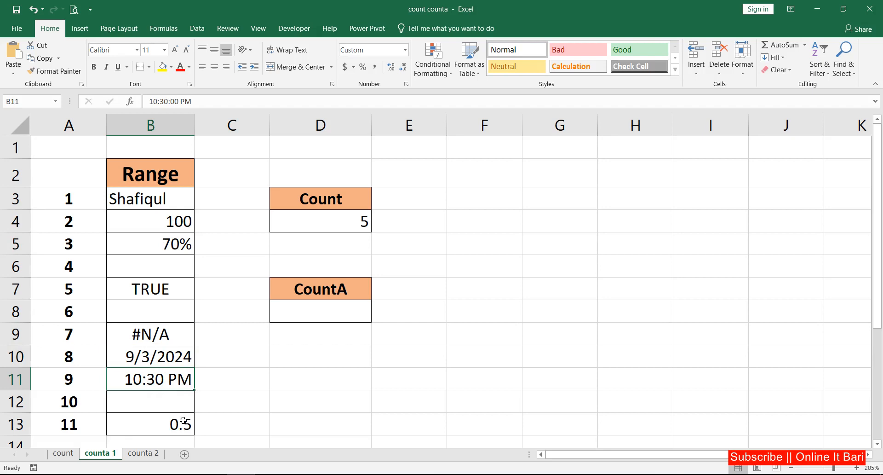
pyautogui.click(161, 425)
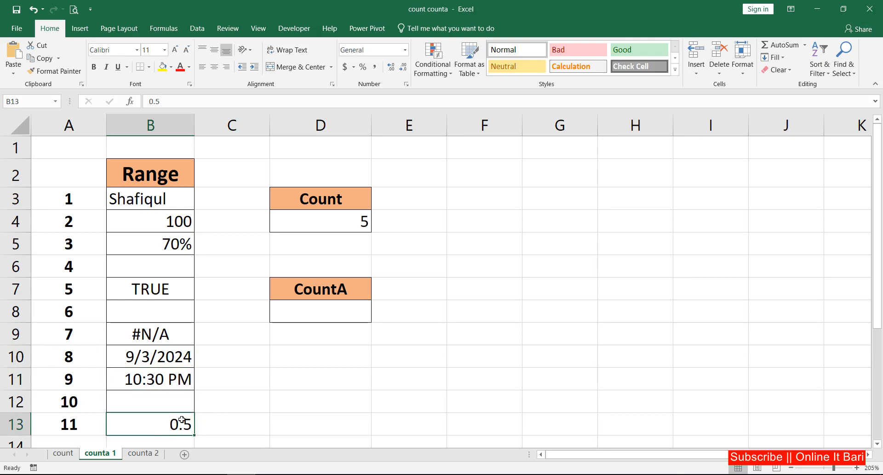
pyautogui.click(182, 378)
pyautogui.click(165, 355)
pyautogui.click(177, 244)
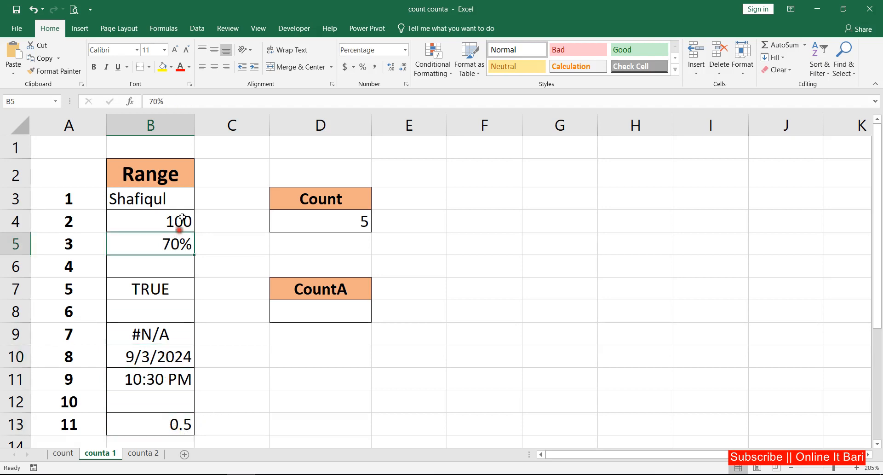
pyautogui.click(181, 219)
pyautogui.click(314, 213)
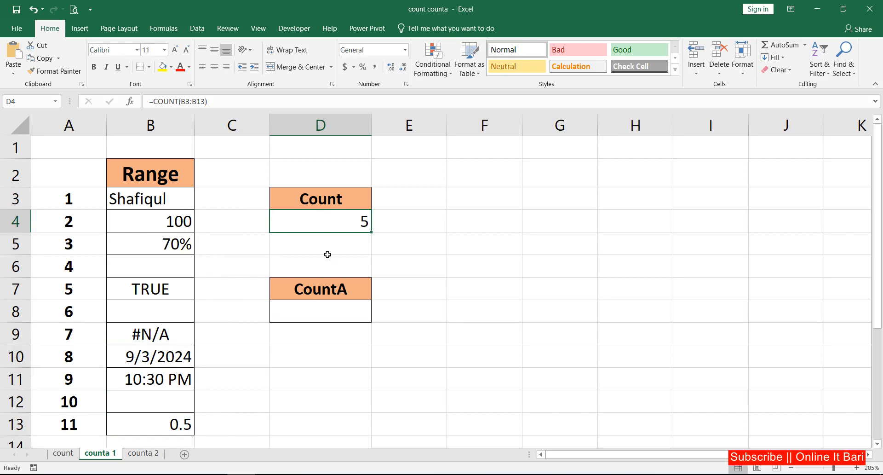
# - Enter =COUNTA(B3:B13) in D8 to count all non-empty cells of the Range column
pyautogui.click(337, 312)
pyautogui.write('=')
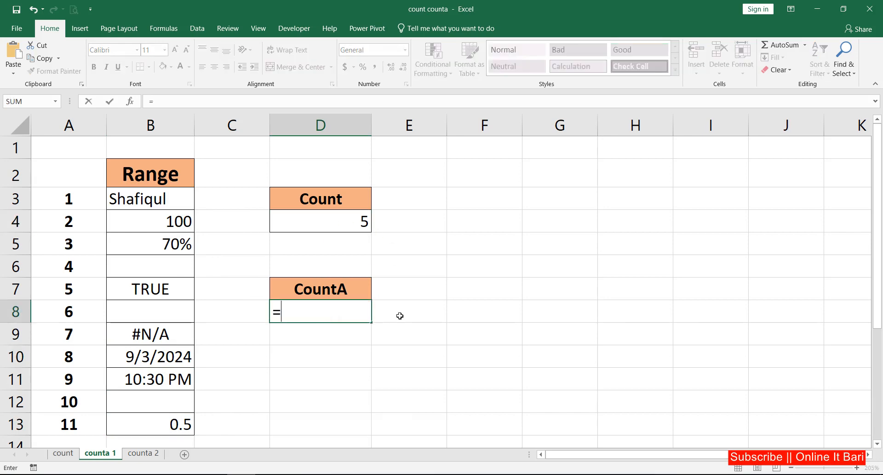
pyautogui.write('count')
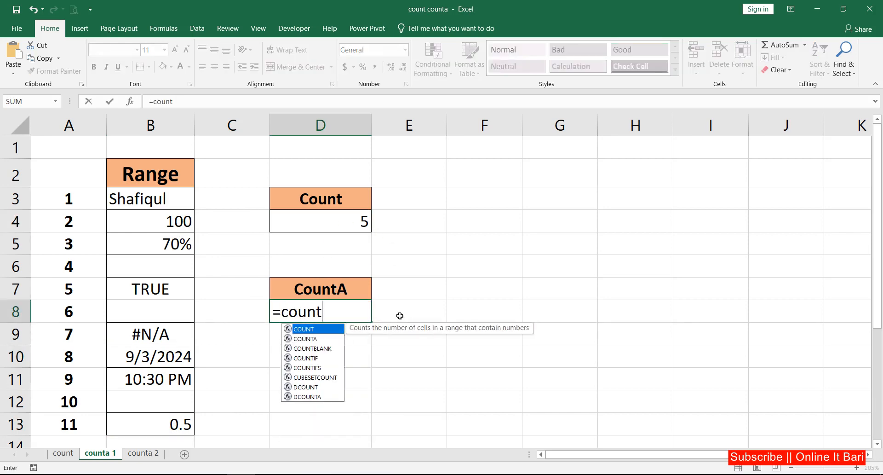
pyautogui.write('a')
pyautogui.press('Tab')
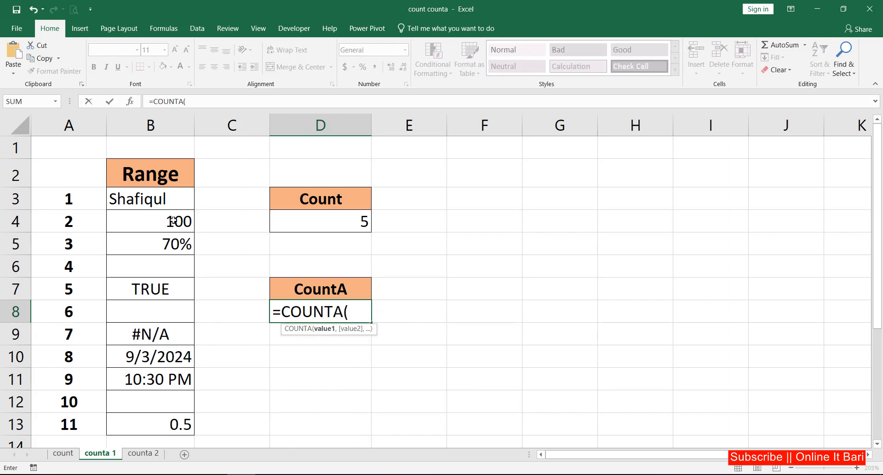
pyautogui.moveTo(122, 195); pyautogui.dragTo(143, 420)
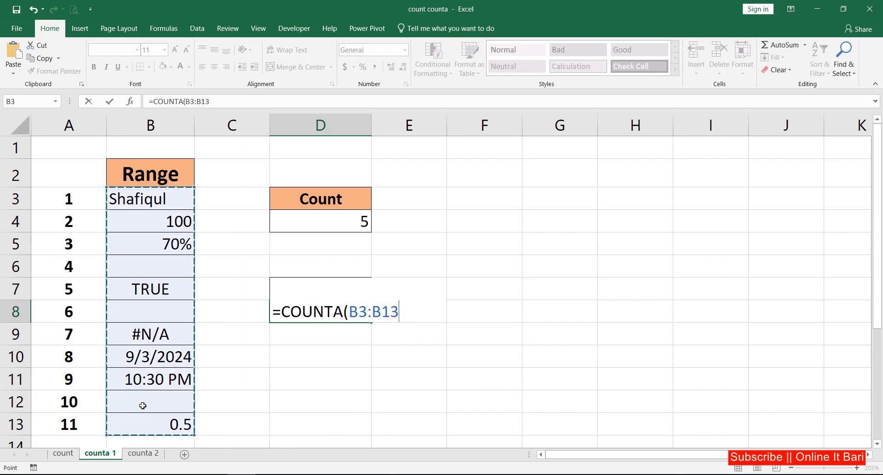
pyautogui.press('Return')
pyautogui.click(330, 310)
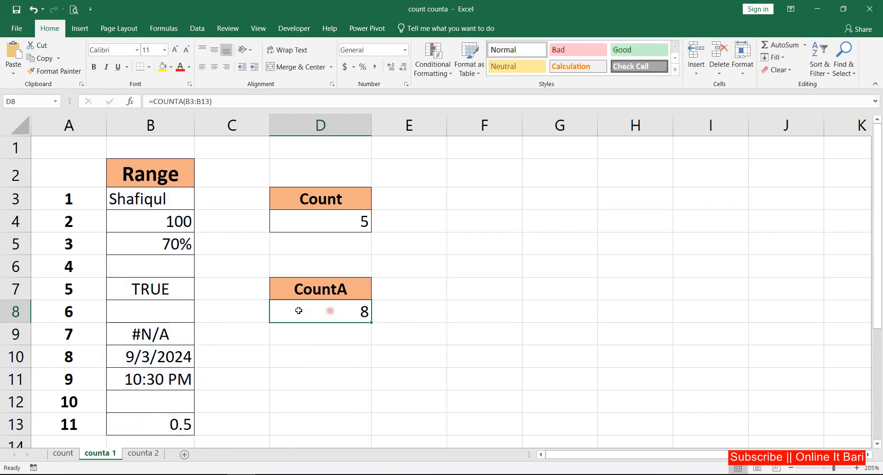
# - Compare the COUNTA result in D8 with the COUNT result in D4, checking the row numbers and blank cells B6, B8 and B12
pyautogui.moveTo(92, 211); pyautogui.dragTo(99, 427)
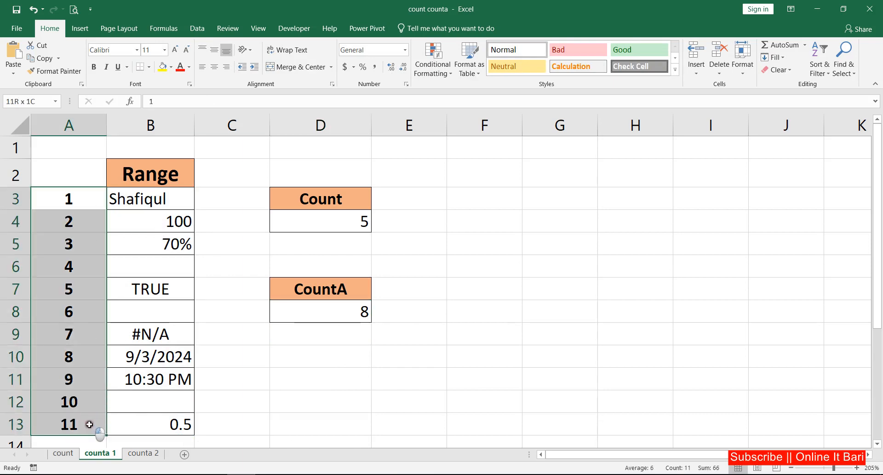
pyautogui.click(357, 306)
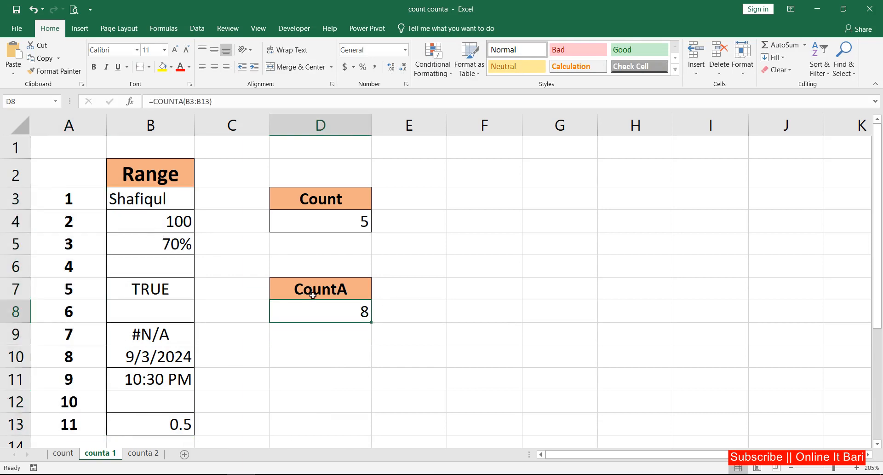
pyautogui.click(166, 266)
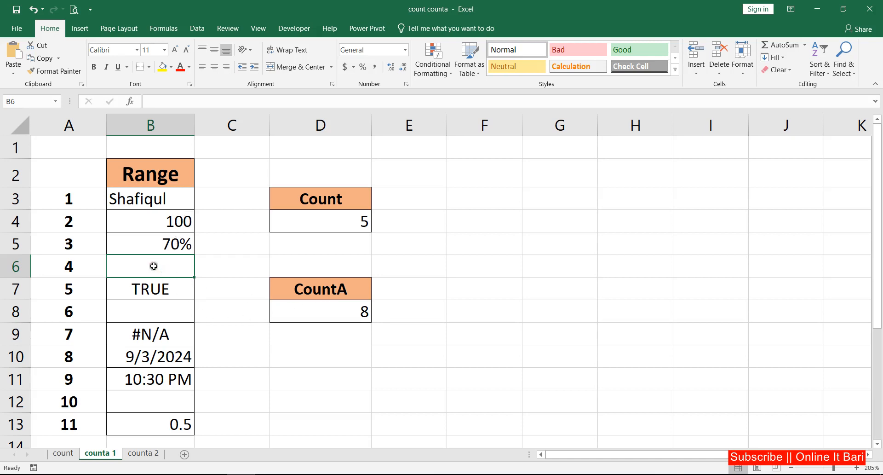
pyautogui.click(308, 312)
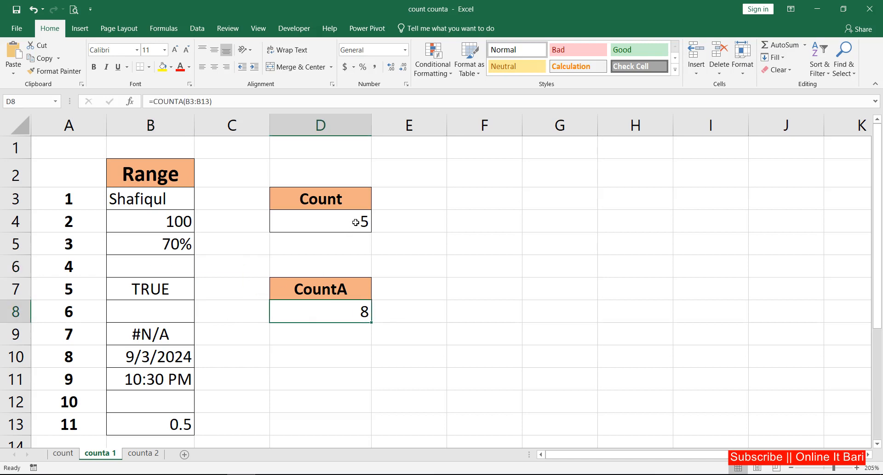
pyautogui.click(339, 219)
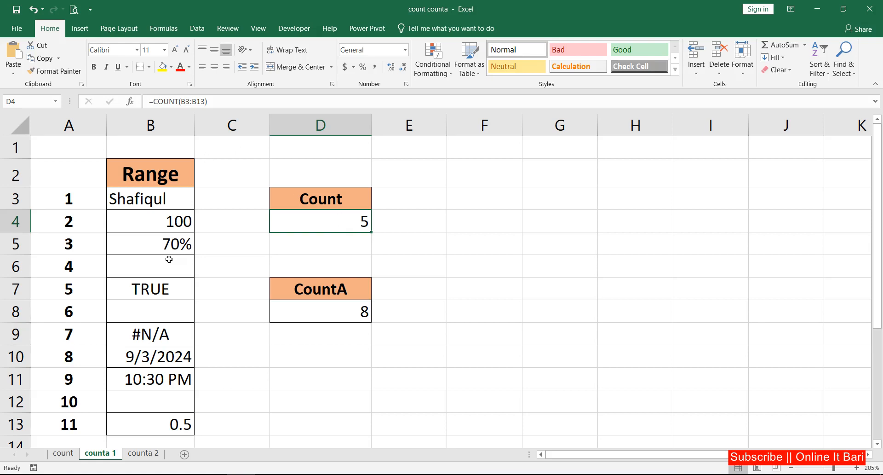
pyautogui.moveTo(171, 258); pyautogui.dragTo(216, 274)
pyautogui.moveTo(174, 311); pyautogui.dragTo(204, 316)
pyautogui.moveTo(161, 394); pyautogui.dragTo(198, 398)
pyautogui.click(345, 312)
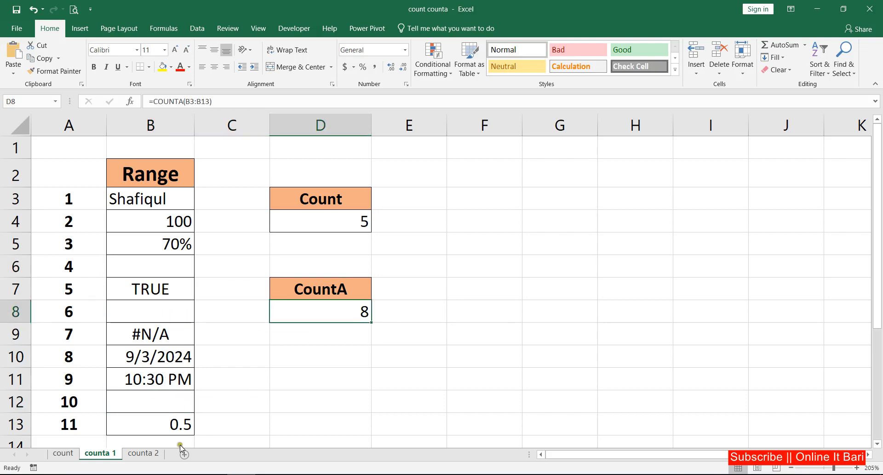
# - On the counta 2 sheet, enter =COUNTA(B5:C13,E5:F13) in H5 to count the non-empty cells of the Jan–Feb and Mar–Apr ranges together
pyautogui.click(143, 453)
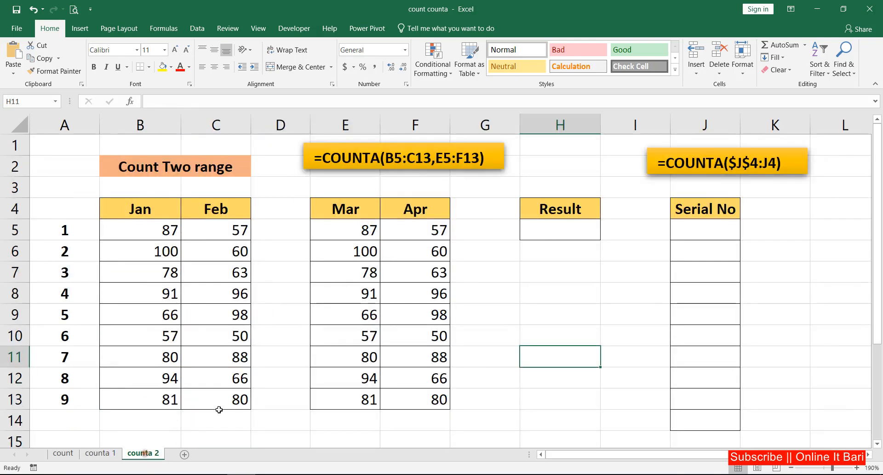
pyautogui.click(523, 227)
pyautogui.moveTo(161, 215); pyautogui.dragTo(227, 401)
pyautogui.moveTo(338, 235); pyautogui.dragTo(418, 396)
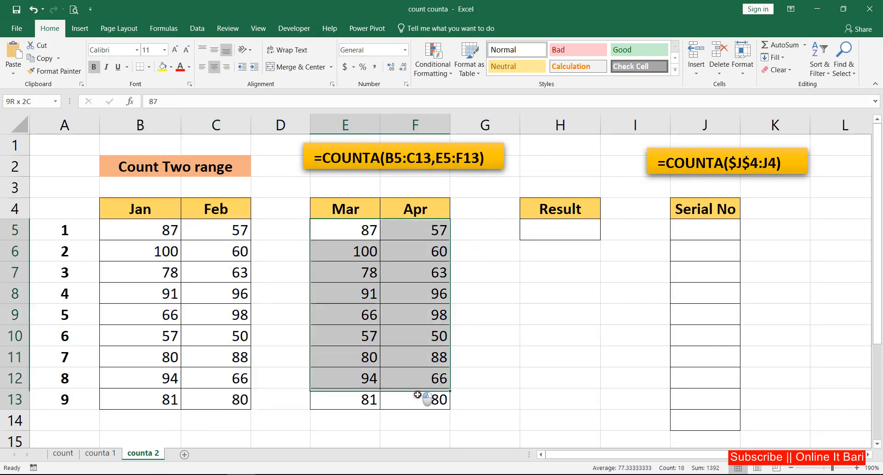
pyautogui.click(560, 231)
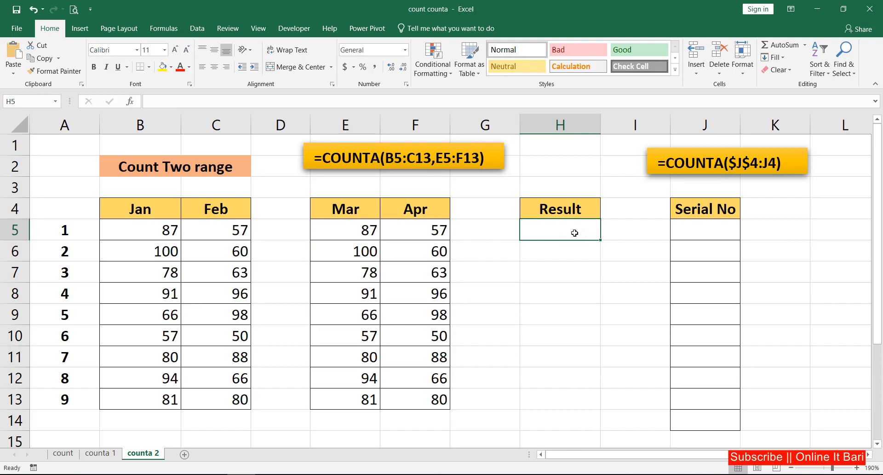
pyautogui.write('=counta')
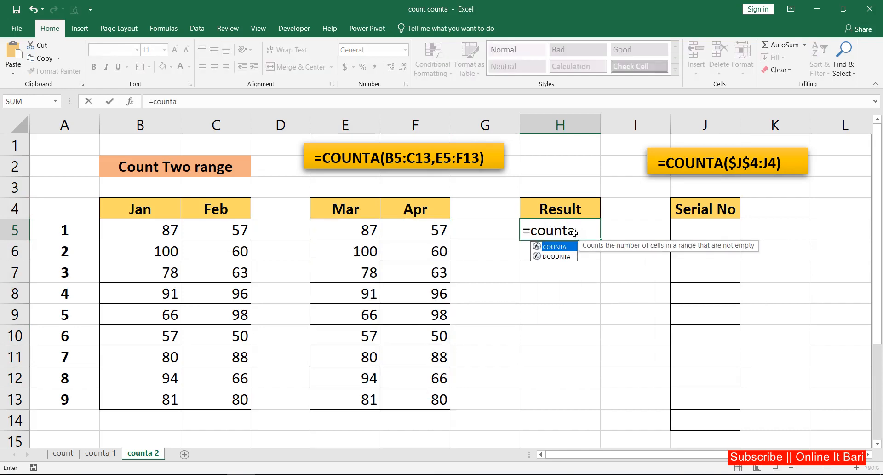
pyautogui.press('Tab')
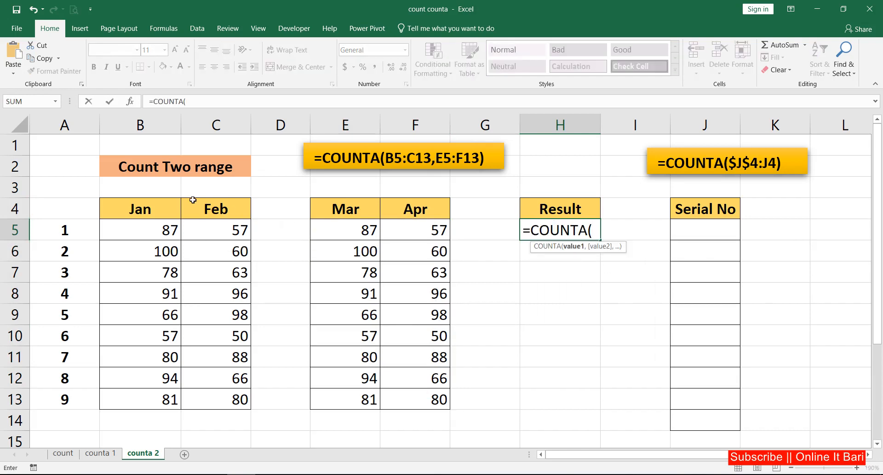
pyautogui.moveTo(163, 233); pyautogui.dragTo(237, 397)
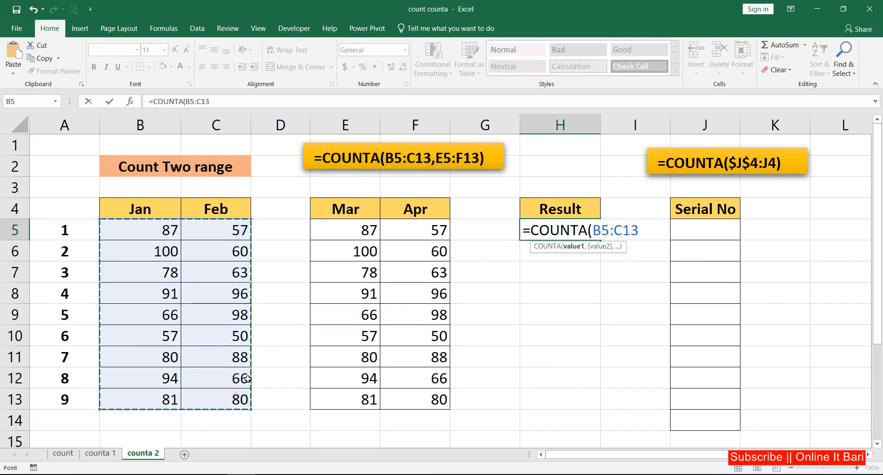
pyautogui.write(',')
pyautogui.moveTo(364, 230); pyautogui.dragTo(422, 385)
pyautogui.press('Return')
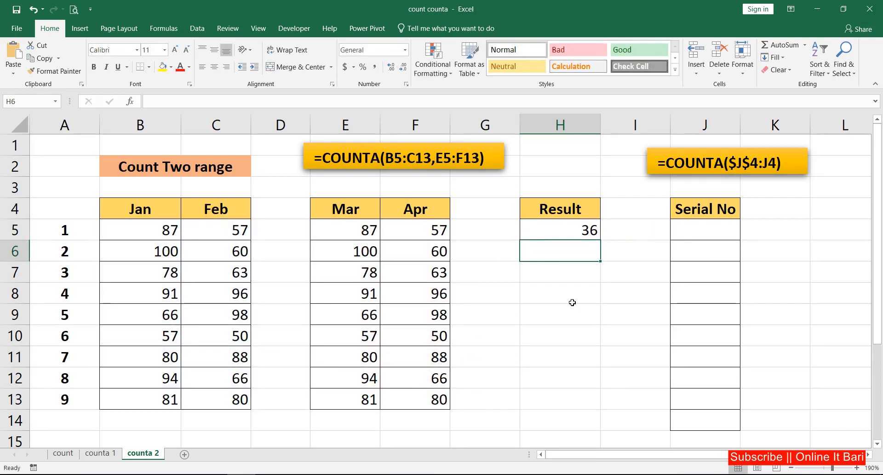
pyautogui.click(577, 227)
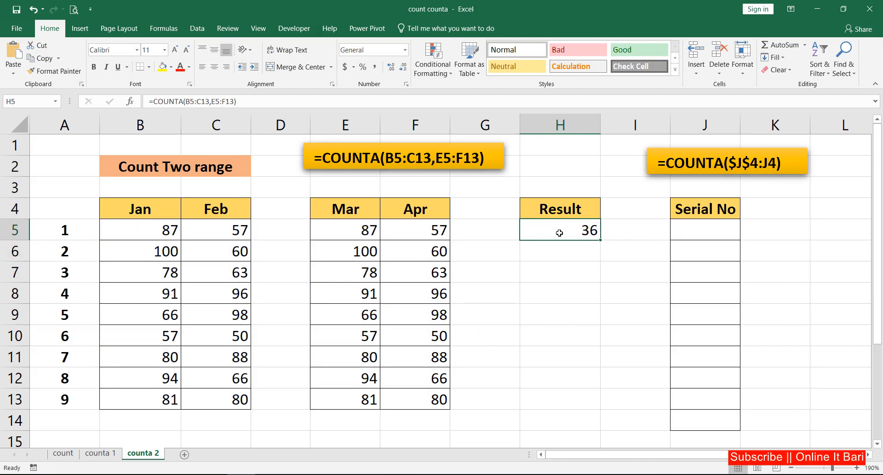
# - Enter =COUNTA($J$4:J4) in J5 to generate the first serial number, with the start of the range locked as an absolute reference
pyautogui.click(707, 230)
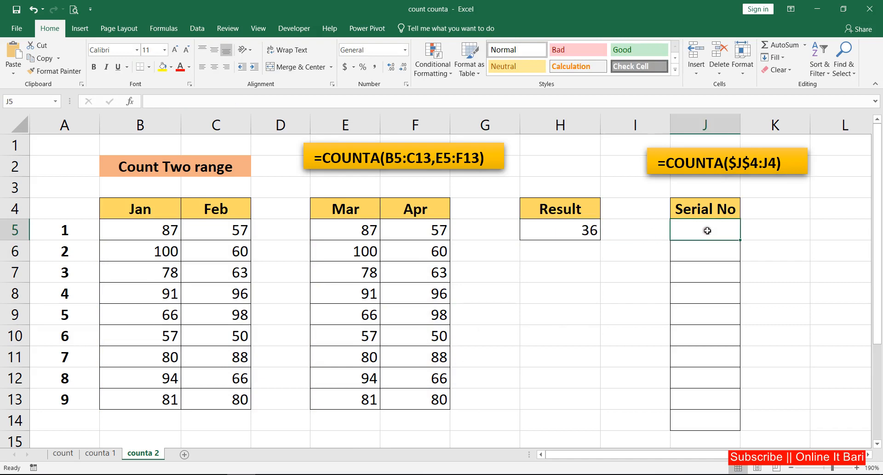
pyautogui.moveTo(709, 228)
pyautogui.mouseDown()
pyautogui.moveTo(708, 425)
pyautogui.moveTo(713, 258)
pyautogui.moveTo(698, 232)
pyautogui.moveTo(721, 232)
pyautogui.mouseUp()
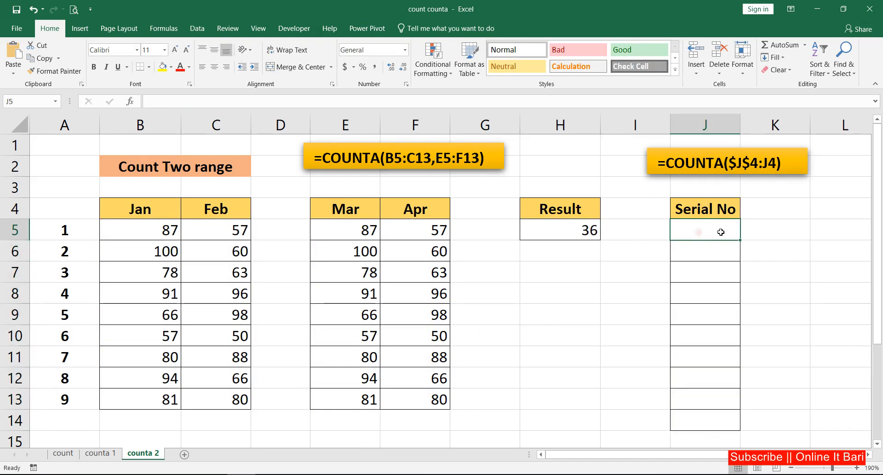
pyautogui.write('=cou')
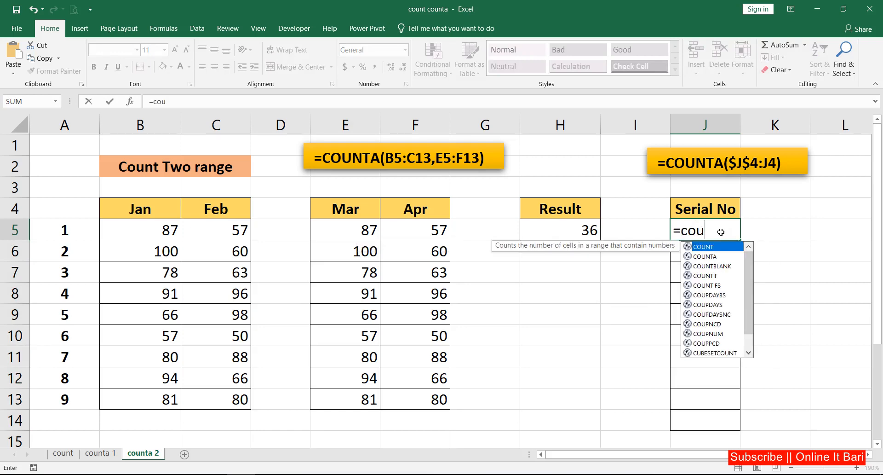
pyautogui.write('nta')
pyautogui.press('Tab')
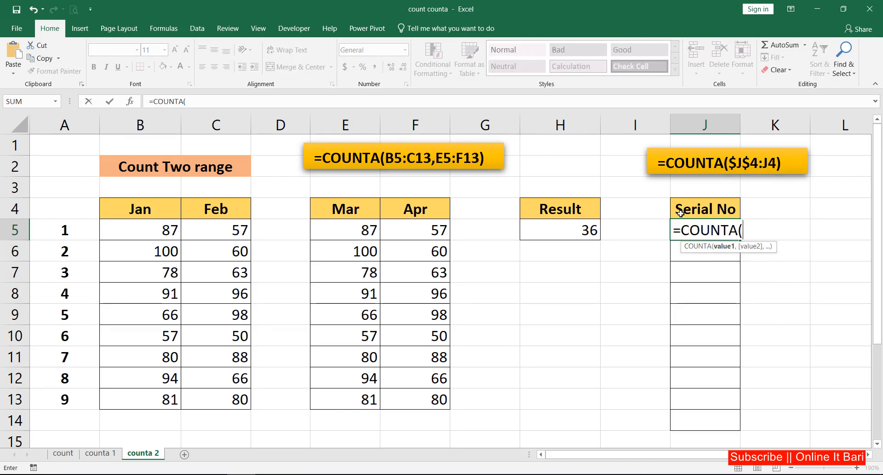
pyautogui.click(717, 209)
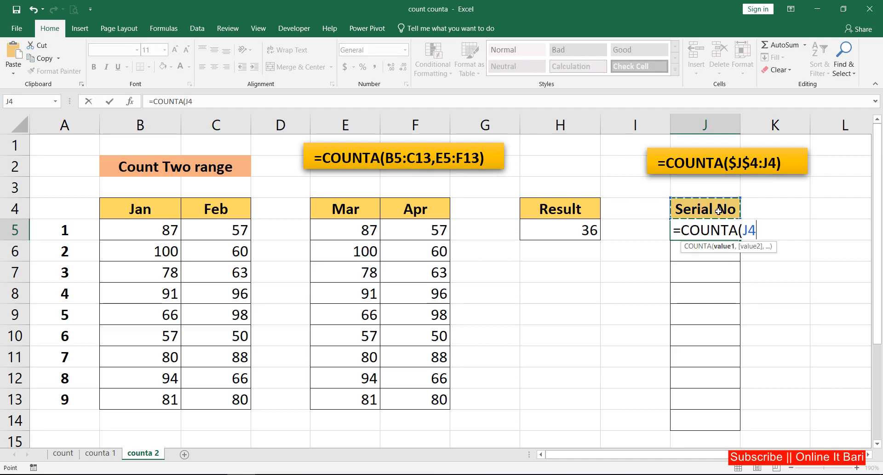
pyautogui.press('F8')
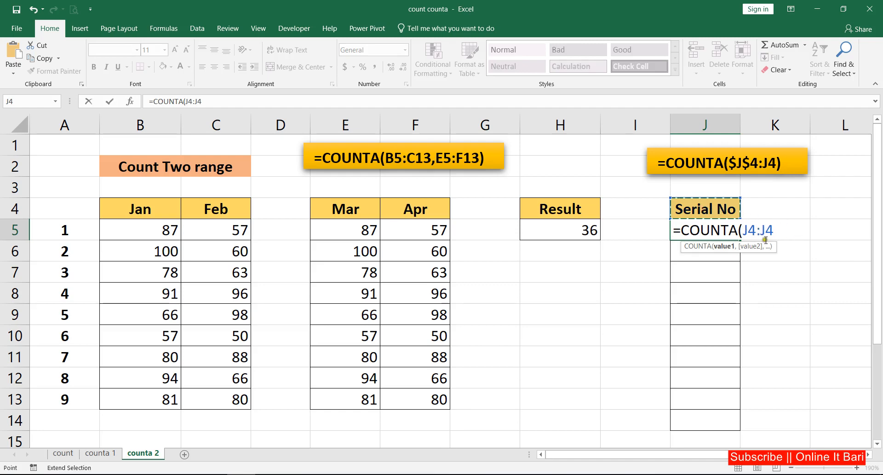
pyautogui.click(749, 231)
pyautogui.press('F4')
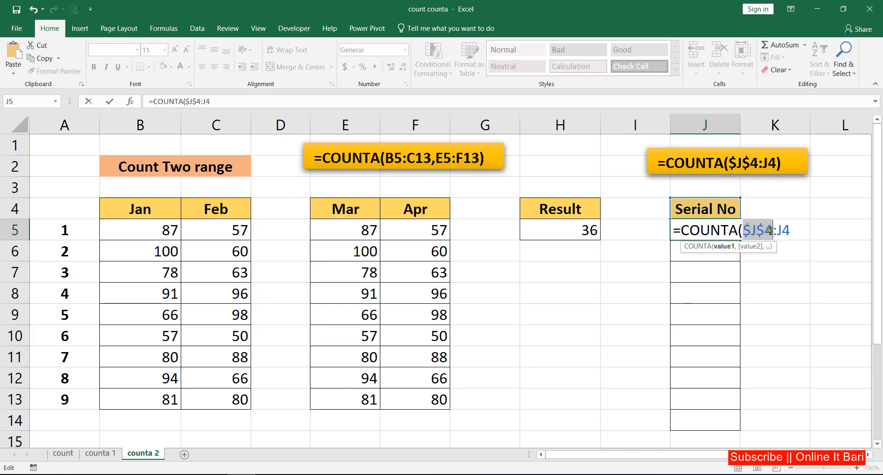
pyautogui.press('Return')
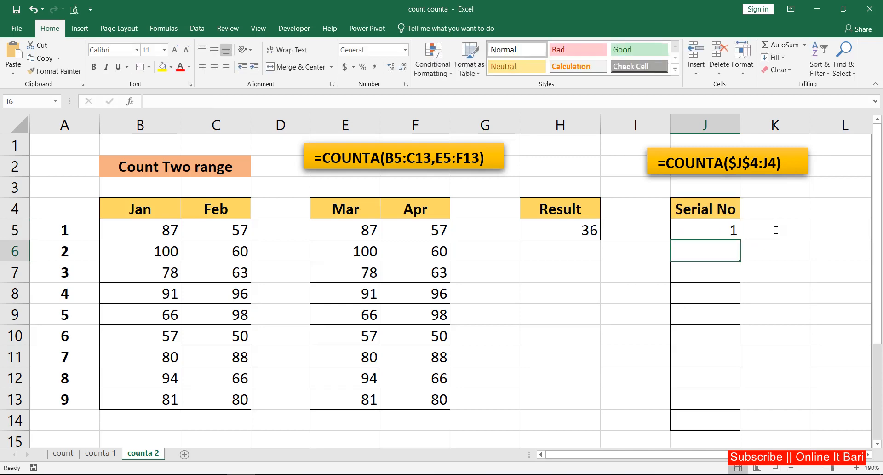
# - Fill the COUNTA formula from J5 down through J14 to number the Serial No column
pyautogui.click(725, 229)
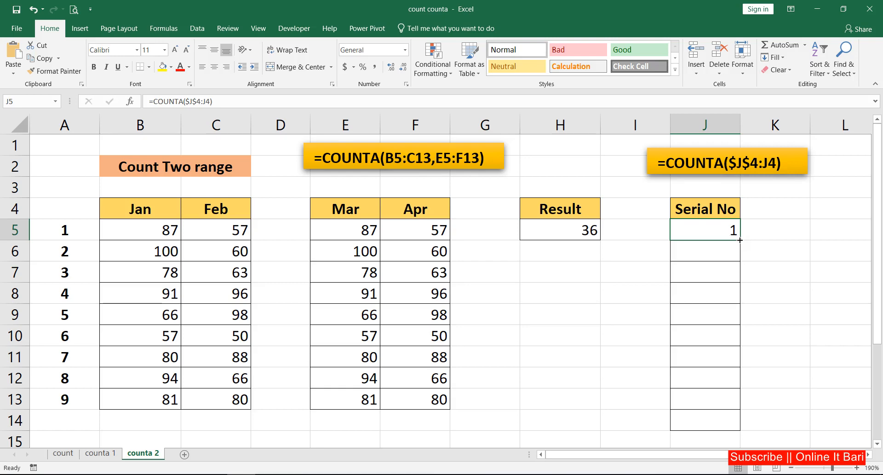
pyautogui.moveTo(740, 239); pyautogui.dragTo(740, 420)
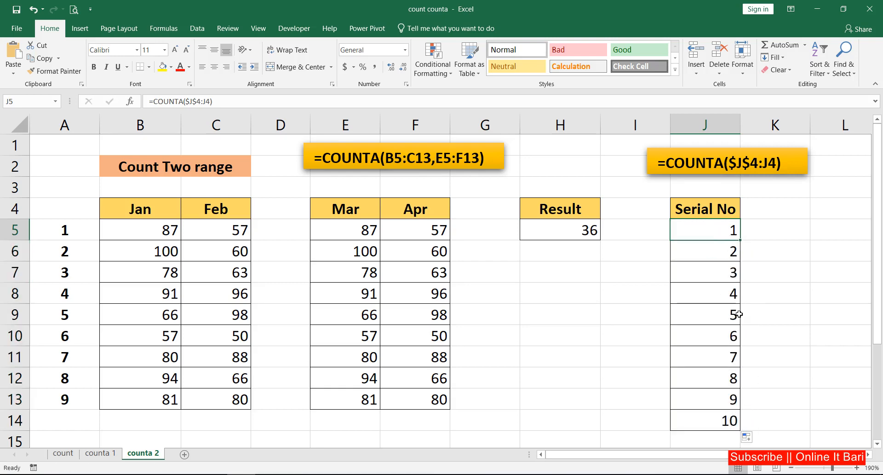
pyautogui.click(505, 269)
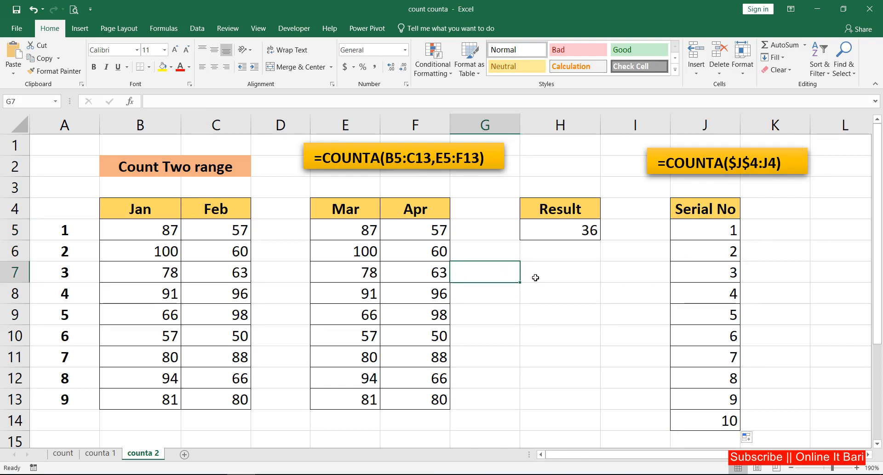